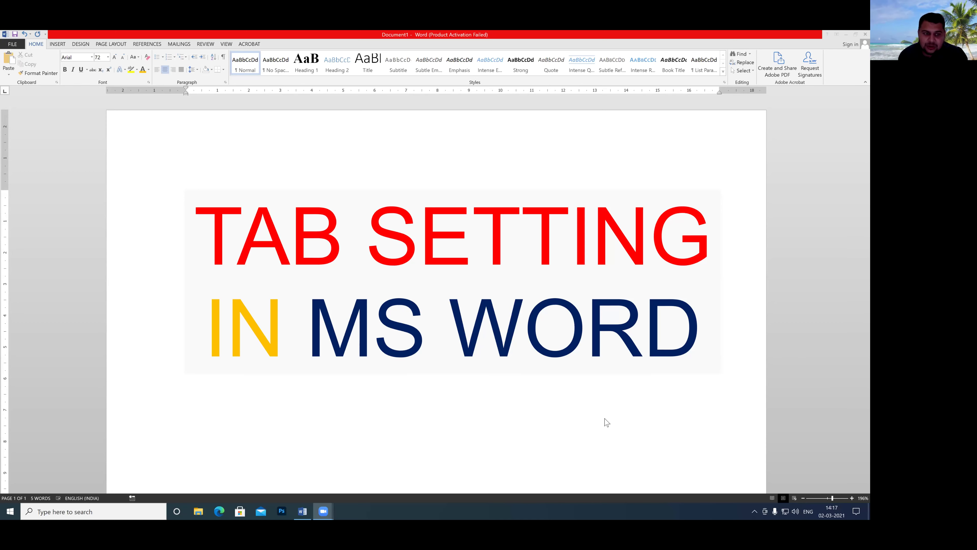
Search for and launch the On-Screen Keyboard, then close it again.
{"action": "left_click", "coordinate": [87, 511]}
{"action": "type", "text": "on"}
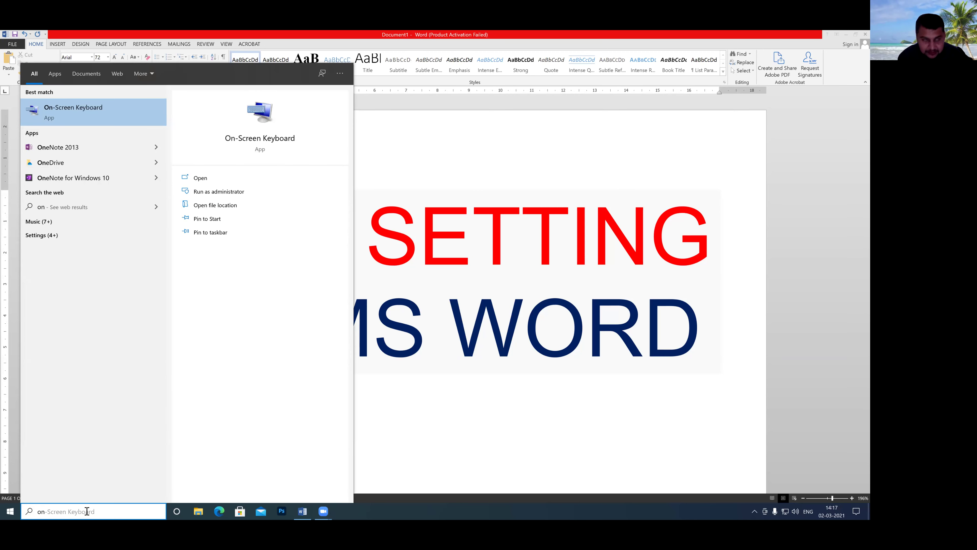
{"action": "left_click", "coordinate": [97, 116]}
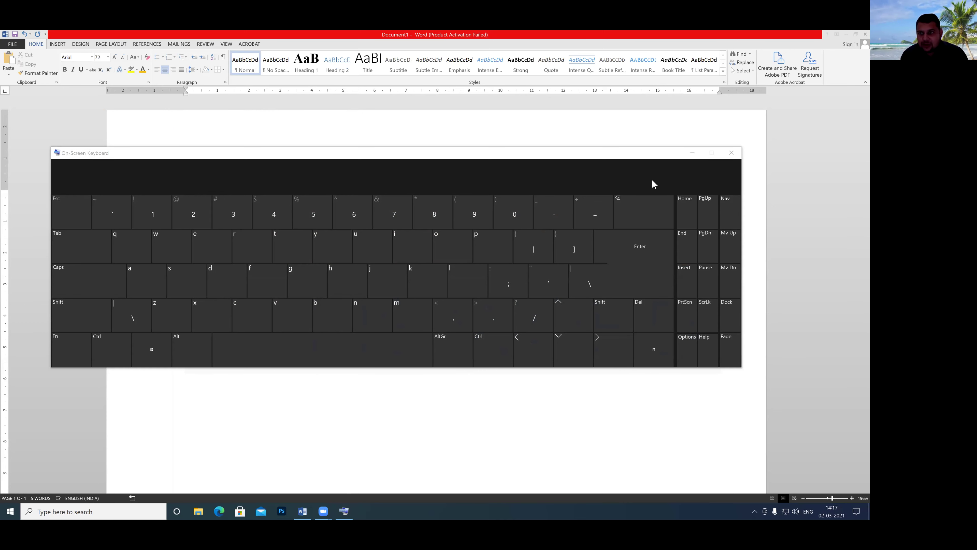
{"action": "left_click", "coordinate": [731, 154]}
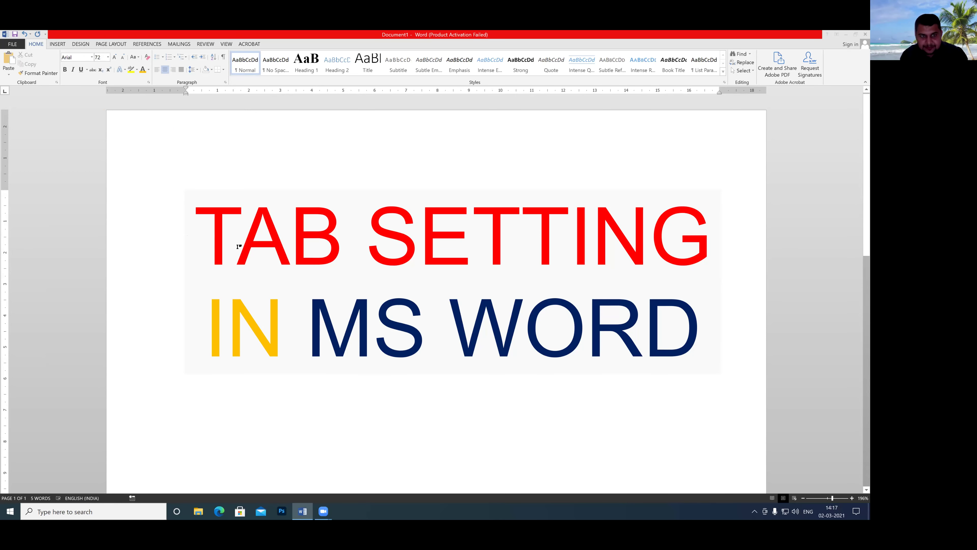
In a new blank document, try typing 'name' and 'father's name' across a tab, then erase it.
{"action": "key", "text": "ctrl+n"}
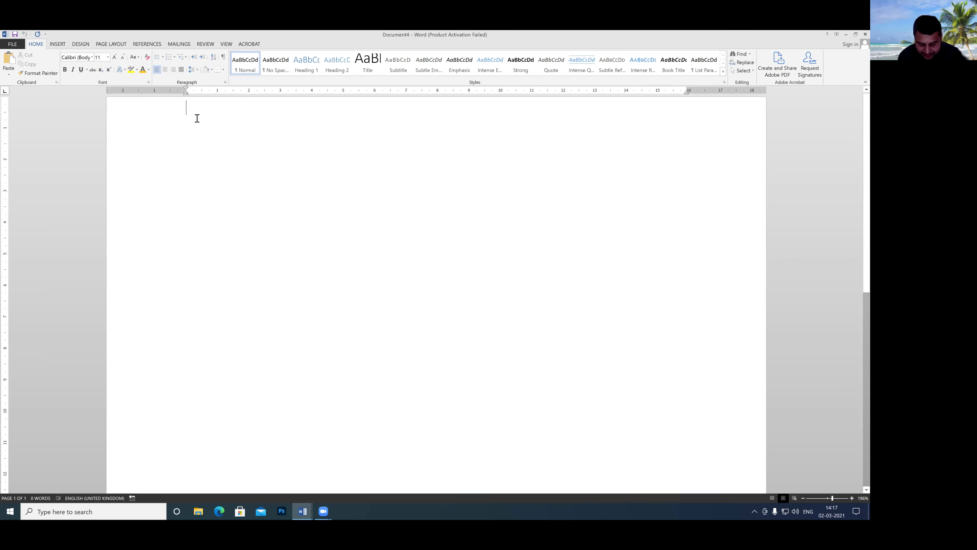
{"action": "type", "text": "n"}
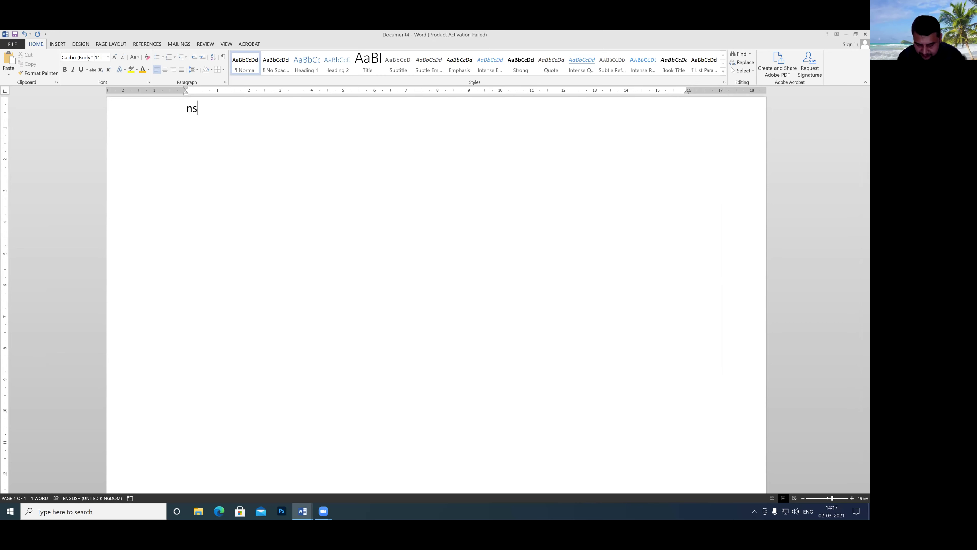
{"action": "type", "text": "ame"}
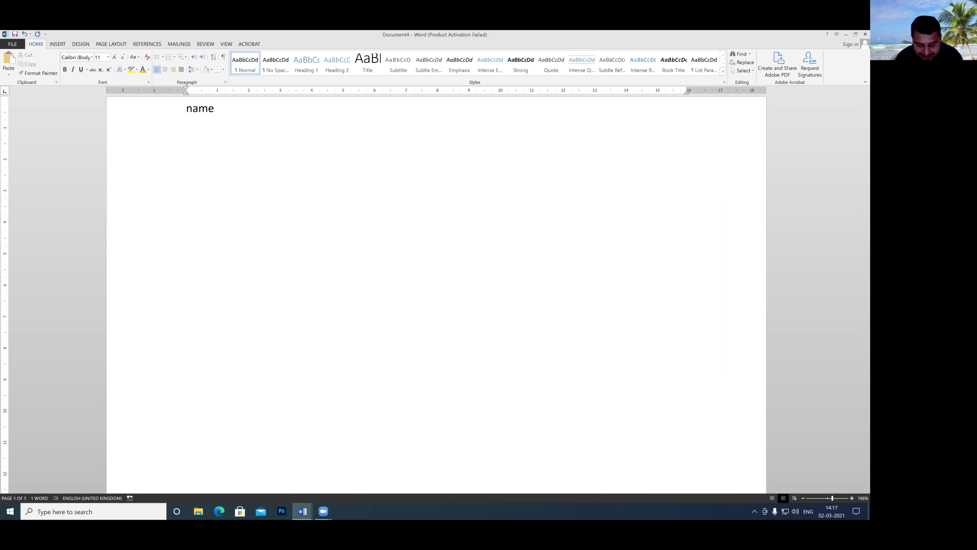
{"action": "key", "text": "Tab"}
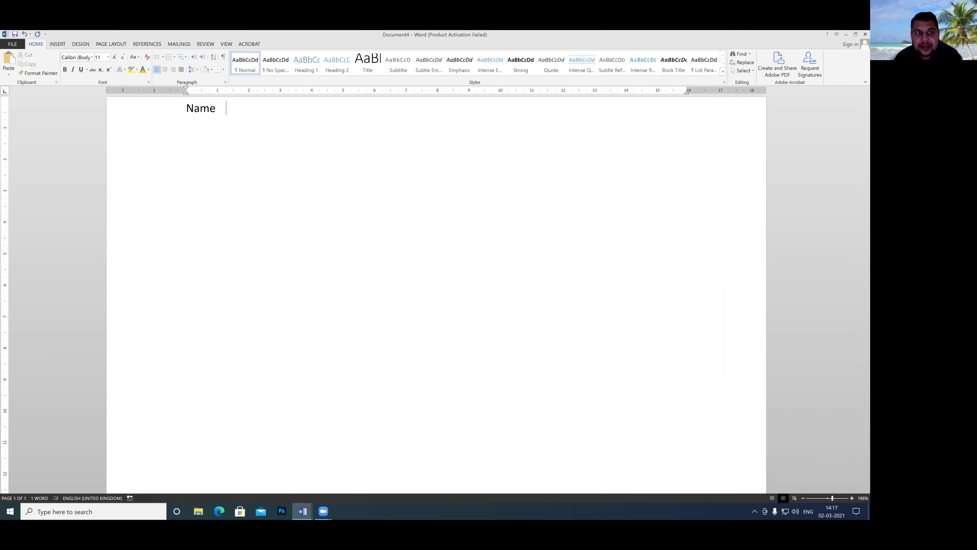
{"action": "type", "text": "father"}
{"action": "type", "text": "'s"}
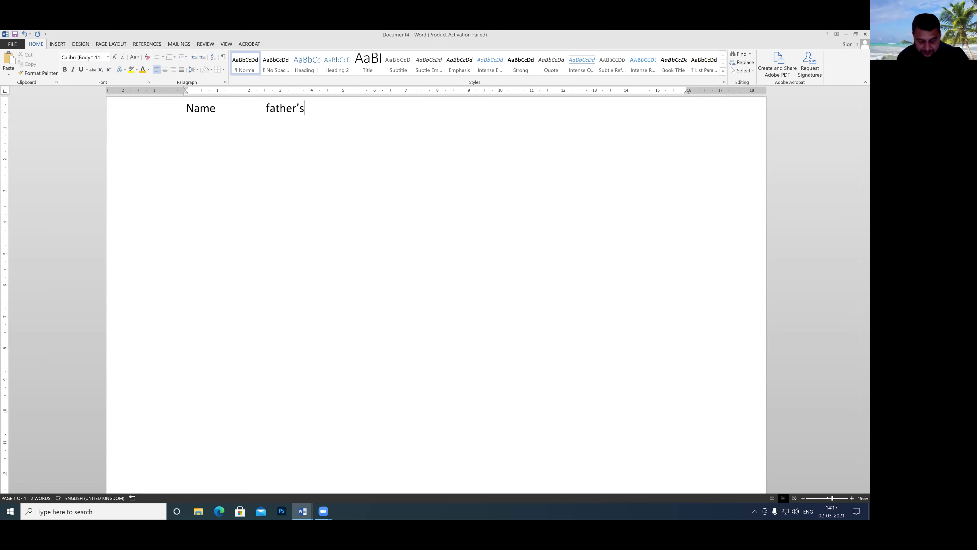
{"action": "type", "text": "name"}
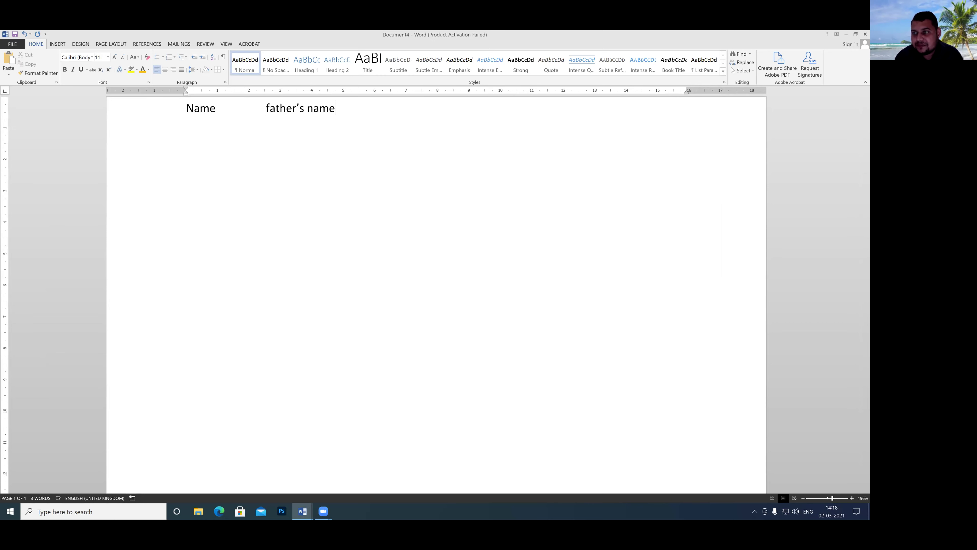
{"action": "key", "text": "BackSpace"}
{"action": "key", "text": "BackSpace"}
{"action": "key", "text": "BackSpace"}
{"action": "key", "text": "BackSpace"}
{"action": "key", "text": "BackSpace"}
{"action": "key", "text": "BackSpace"}
{"action": "key", "text": "BackSpace"}
{"action": "key", "text": "BackSpace"}
{"action": "key", "text": "BackSpace"}
{"action": "key", "text": "BackSpace"}
{"action": "key", "text": "BackSpace"}
{"action": "key", "text": "BackSpace"}
{"action": "key", "text": "BackSpace"}
{"action": "key", "text": "BackSpace"}
{"action": "key", "text": "BackSpace"}
{"action": "key", "text": "BackSpace"}
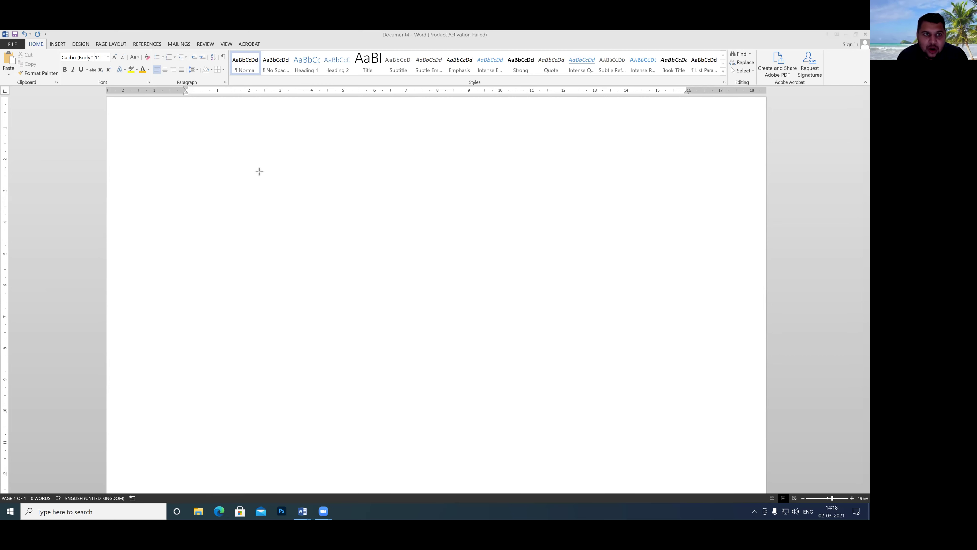
Mark the ruler positions for the three tab stops with arrows, then clear them.
{"action": "left_click_drag", "start_coordinate": [248, 184], "coordinate": [247, 99]}
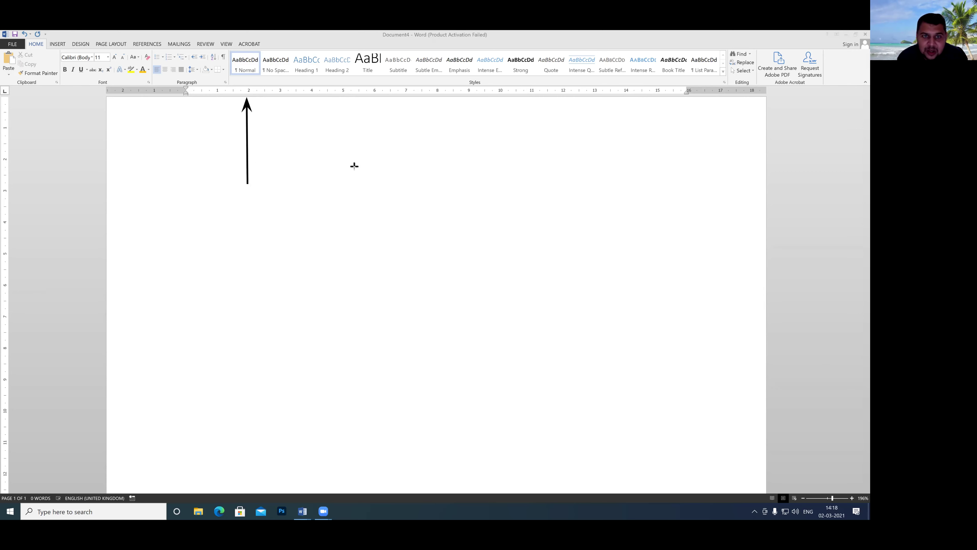
{"action": "left_click_drag", "start_coordinate": [348, 177], "coordinate": [344, 101]}
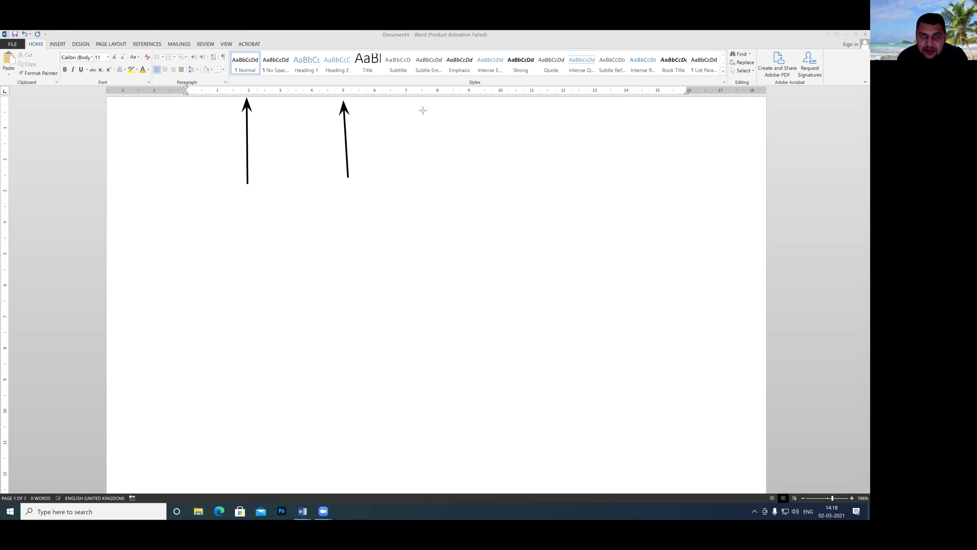
{"action": "left_click_drag", "start_coordinate": [440, 170], "coordinate": [438, 99]}
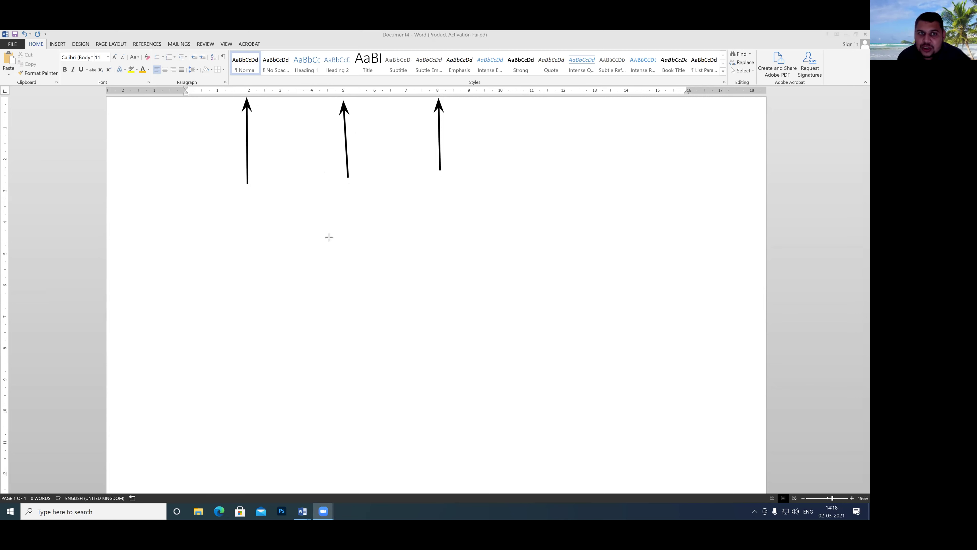
{"action": "key", "text": "Escape"}
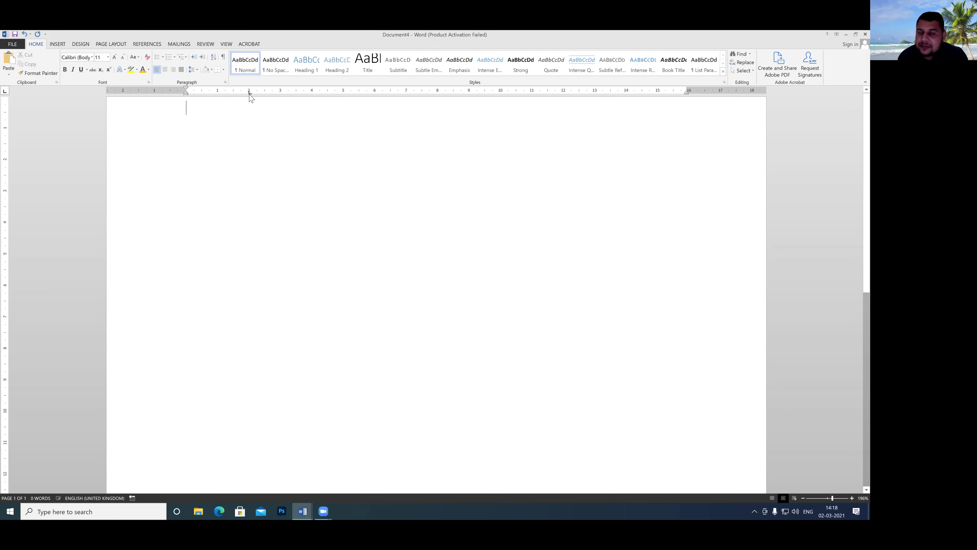
Add left tab stops at 4 cm and 7 cm, and highlight the 2 cm and 7 cm stops.
{"action": "left_click", "coordinate": [312, 92]}
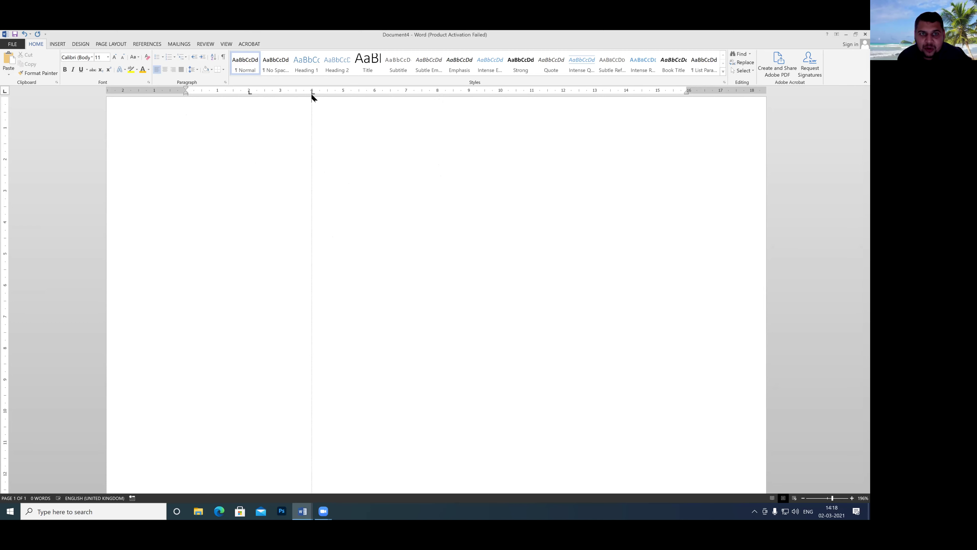
{"action": "left_click", "coordinate": [406, 92]}
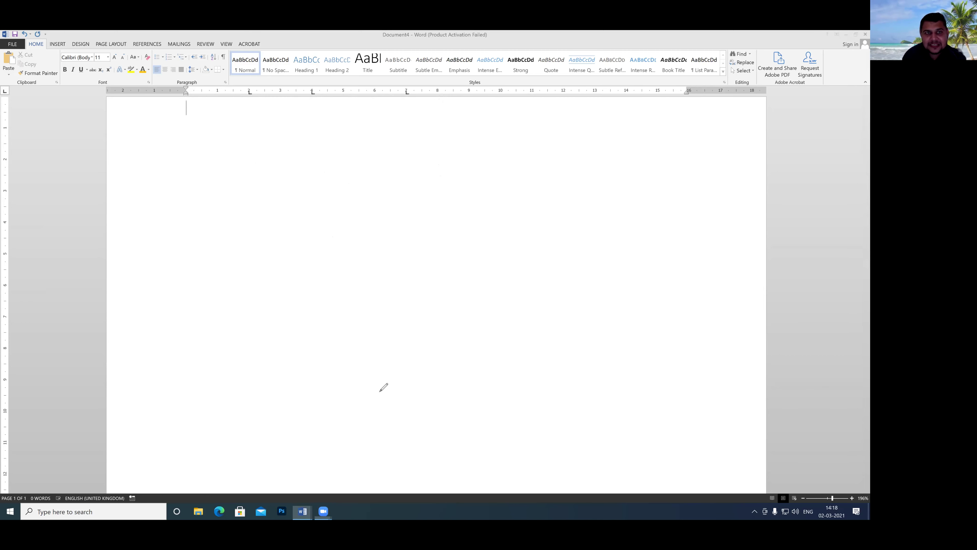
{"action": "left_click_drag", "start_coordinate": [255, 81], "coordinate": [313, 82]}
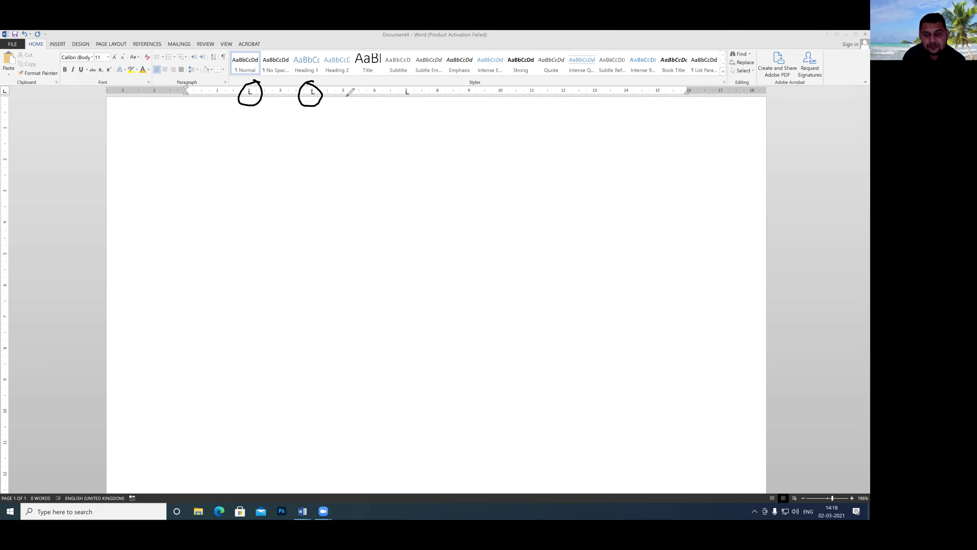
{"action": "left_click_drag", "start_coordinate": [407, 83], "coordinate": [410, 83]}
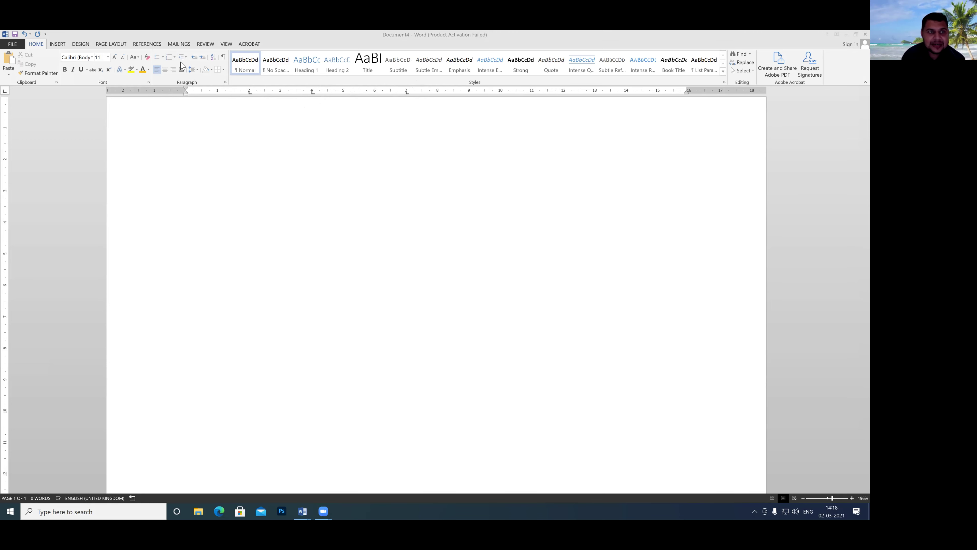
Type the tab-separated header row 's.no, name, salary, position', correcting the 'salary' typo.
{"action": "left_click", "coordinate": [191, 134]}
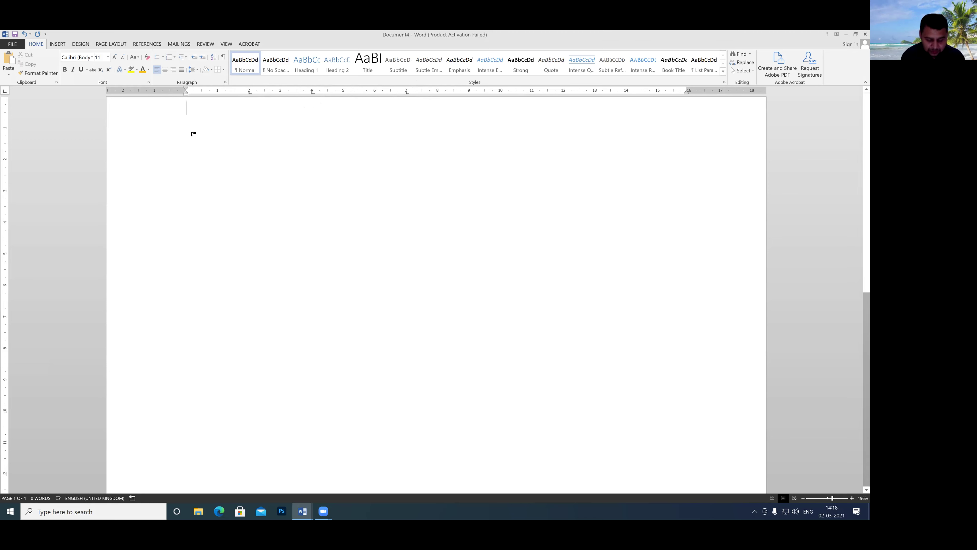
{"action": "type", "text": "s.no\t"}
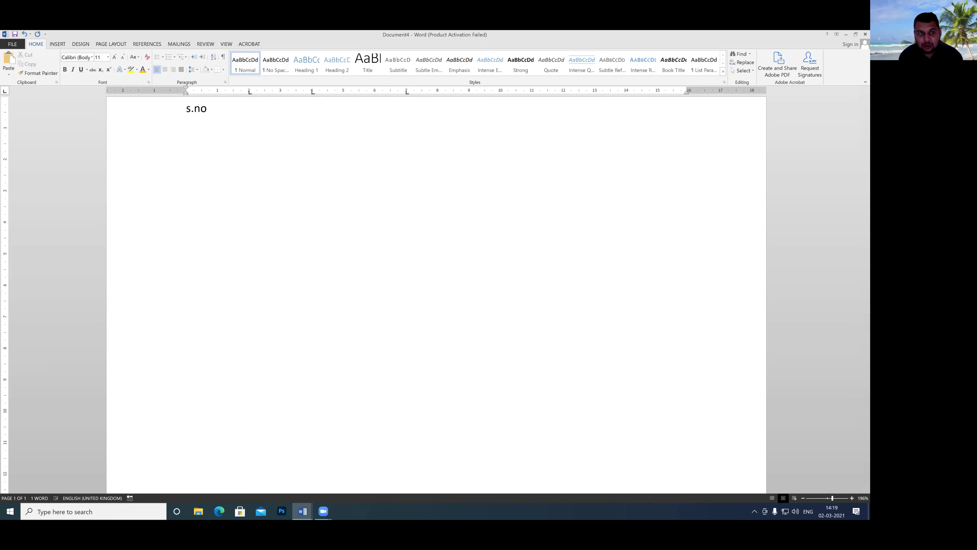
{"action": "type", "text": "name\t"}
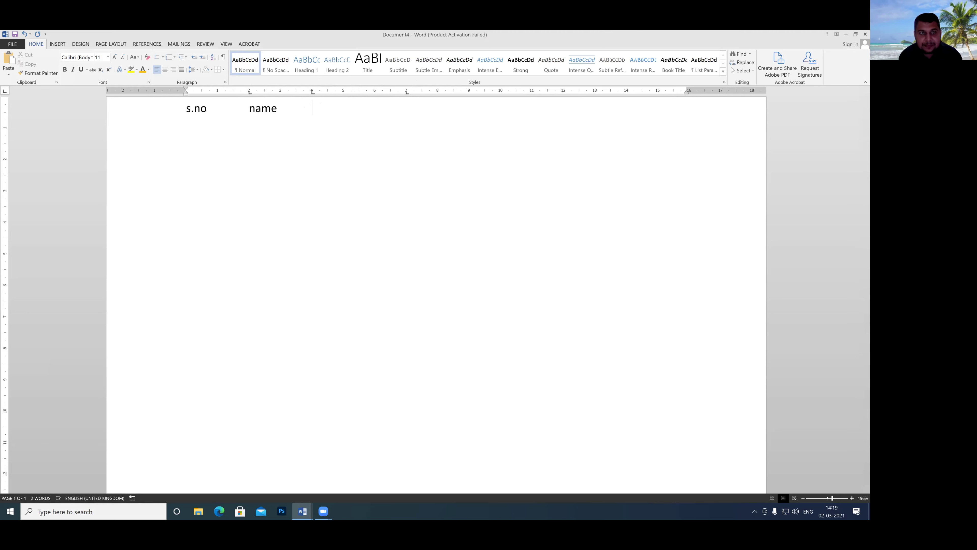
{"action": "type", "text": "slary"}
{"action": "key", "text": "BackSpace"}
{"action": "key", "text": "BackSpace"}
{"action": "key", "text": "BackSpace"}
{"action": "key", "text": "BackSpace"}
{"action": "type", "text": "alary"}
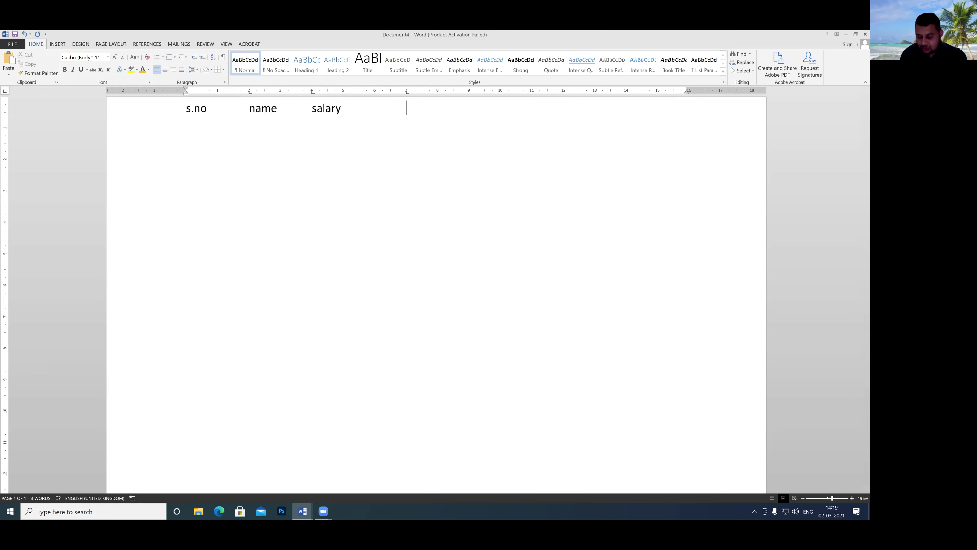
{"action": "key", "text": "Tab"}
{"action": "type", "text": "position"}
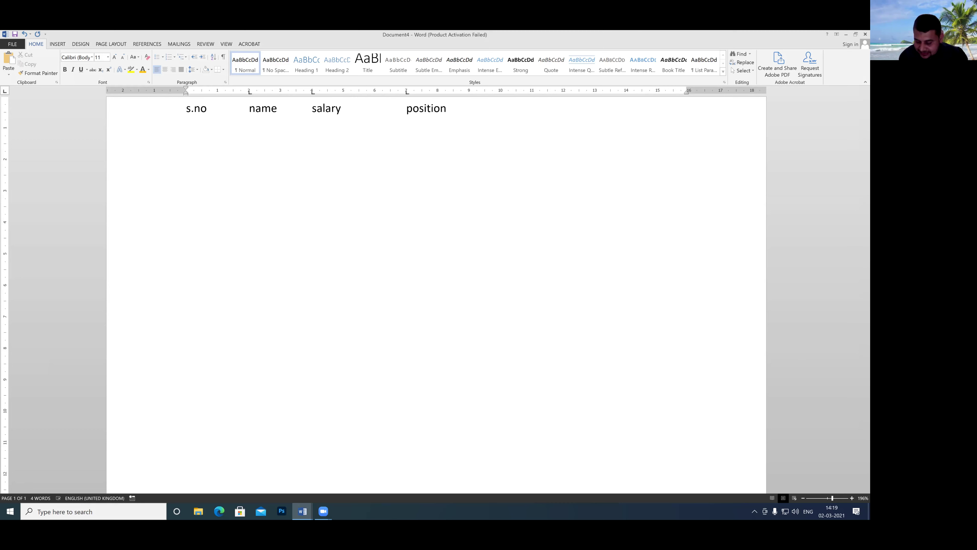
Add staff row 1 with the first staff member's name, salary 40000 and position trainer.
{"action": "key", "text": "Return"}
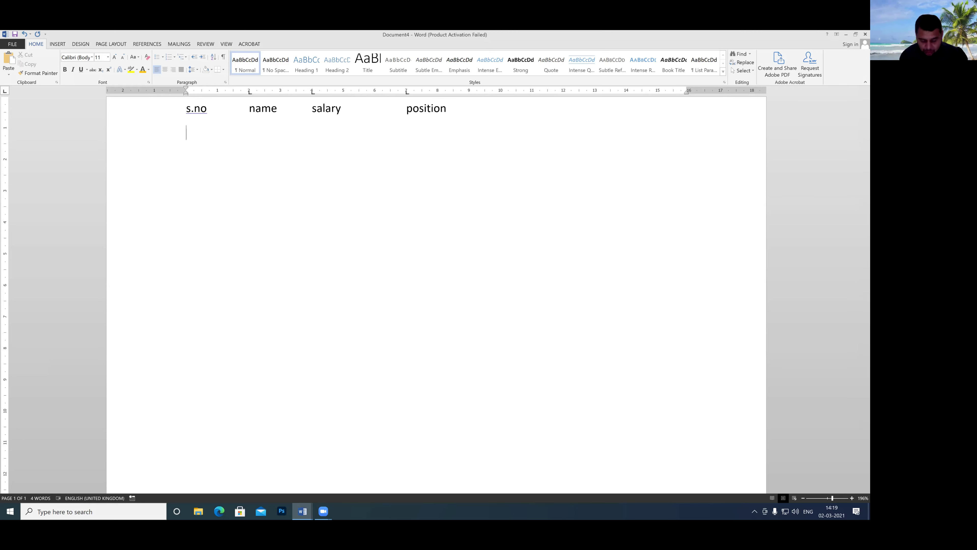
{"action": "type", "text": "1"}
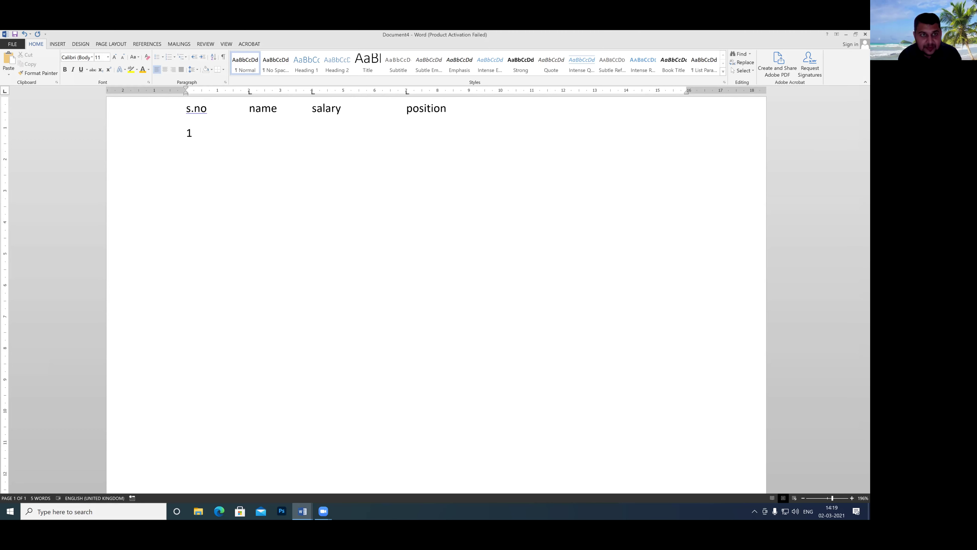
{"action": "key", "text": "Tab"}
{"action": "type", "text": "rakesh"}
{"action": "key", "text": "Tab"}
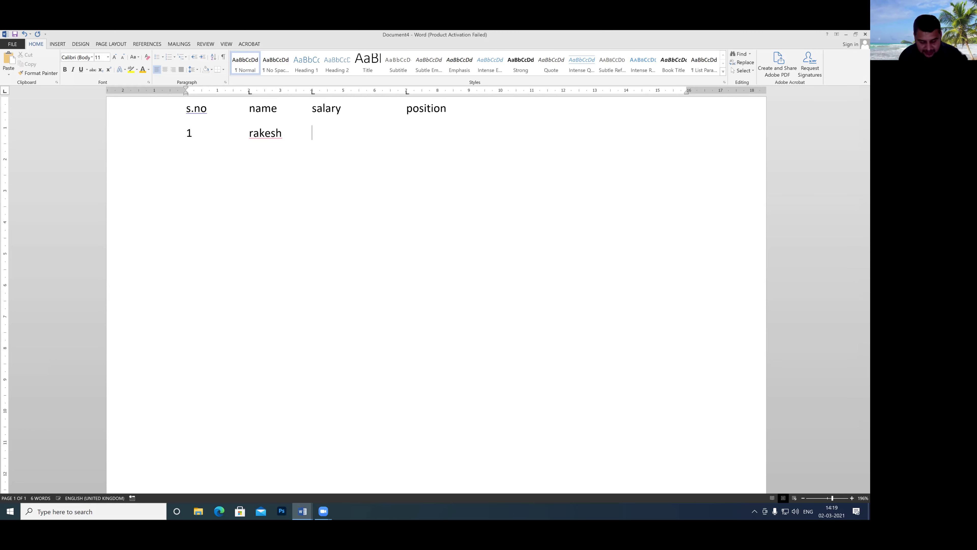
{"action": "type", "text": "4000"}
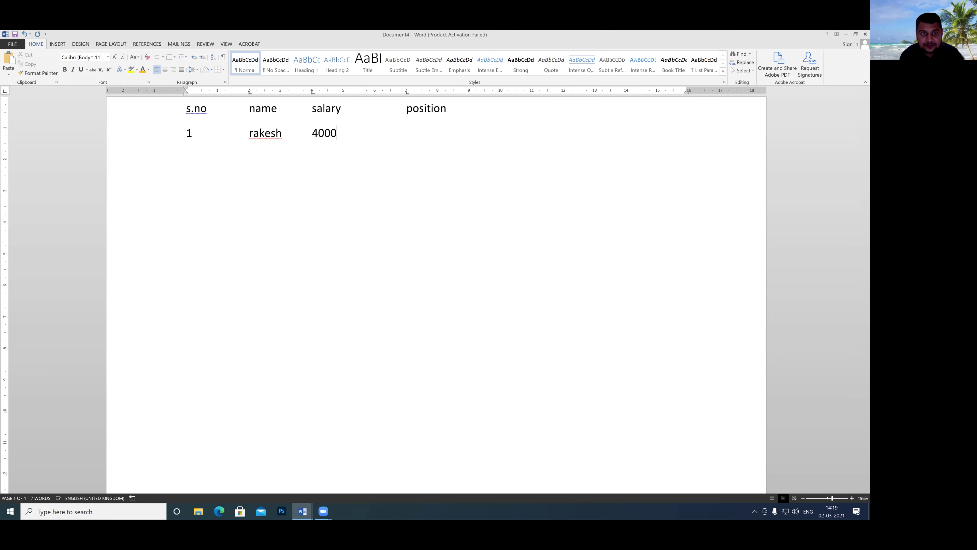
{"action": "type", "text": "0"}
{"action": "key", "text": "Tab"}
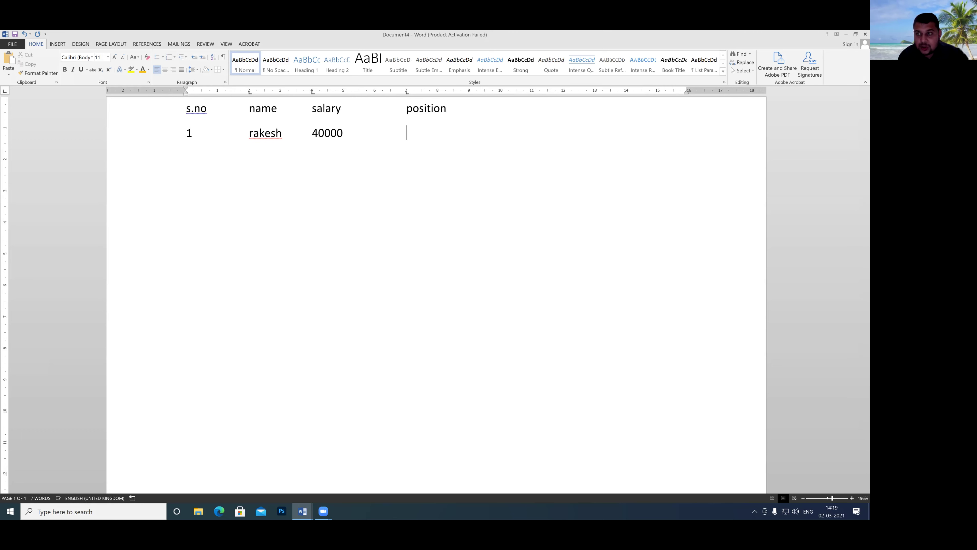
{"action": "type", "text": "trainer"}
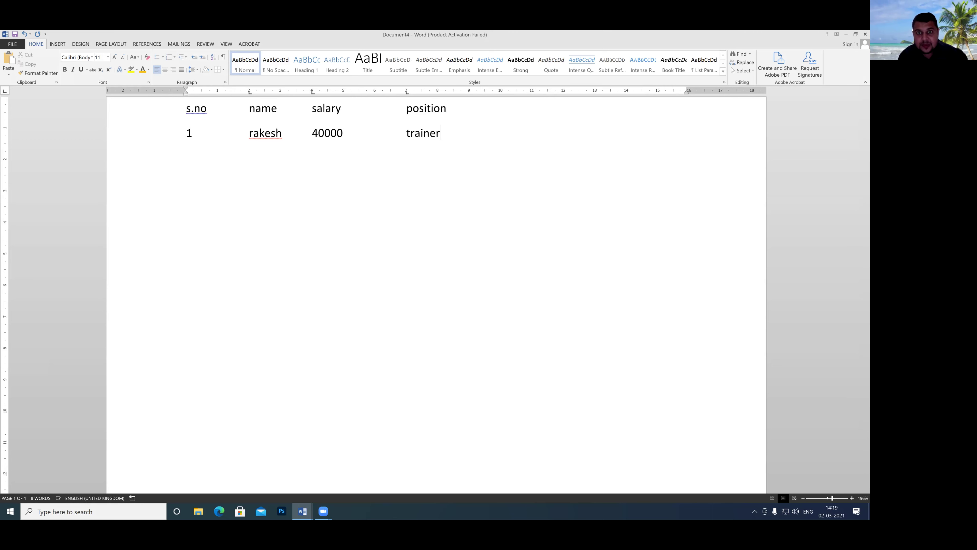
Add staff row 2 with the second staff member's name, salary 30000 and position teacher.
{"action": "key", "text": "Return"}
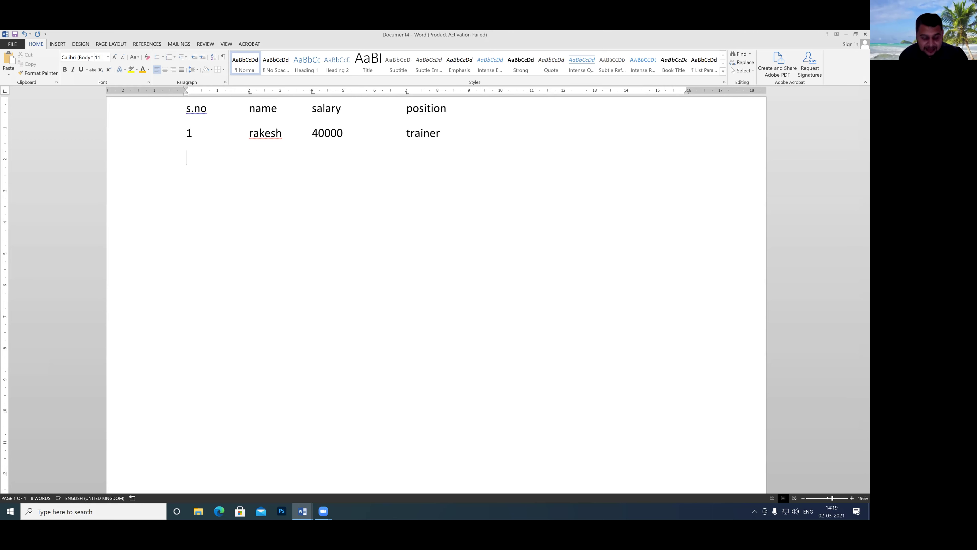
{"action": "type", "text": "2"}
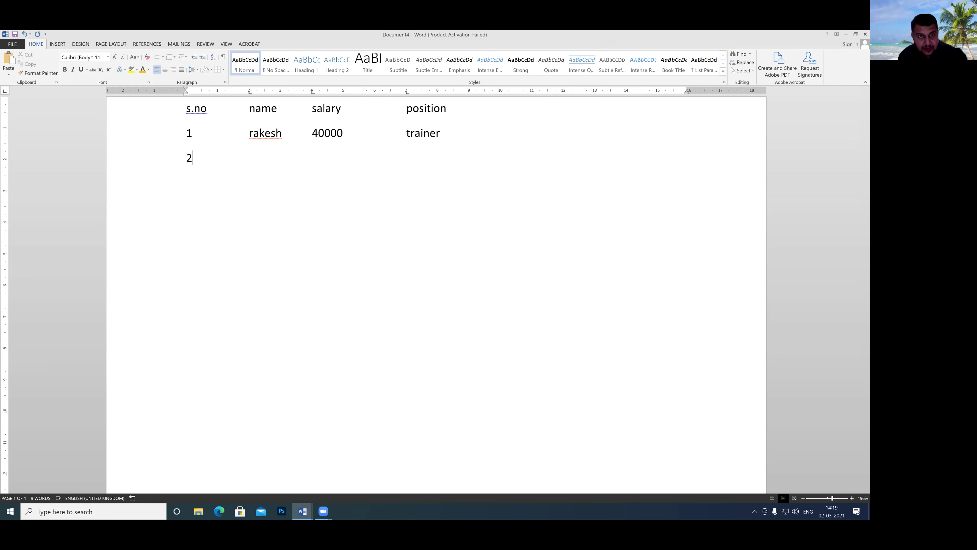
{"action": "key", "text": "Tab"}
{"action": "type", "text": "shiv\t"}
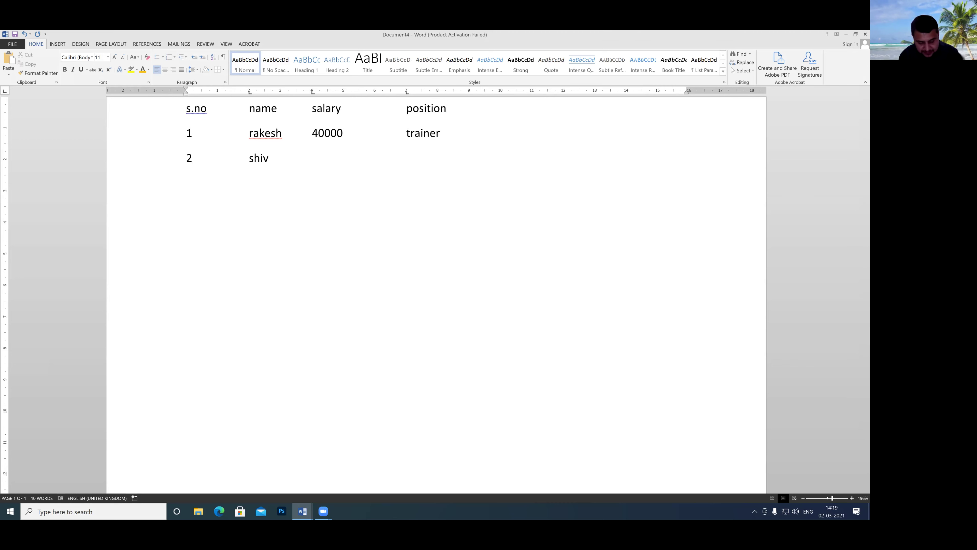
{"action": "type", "text": "30000"}
{"action": "key", "text": "Tab"}
{"action": "type", "text": "teacher"}
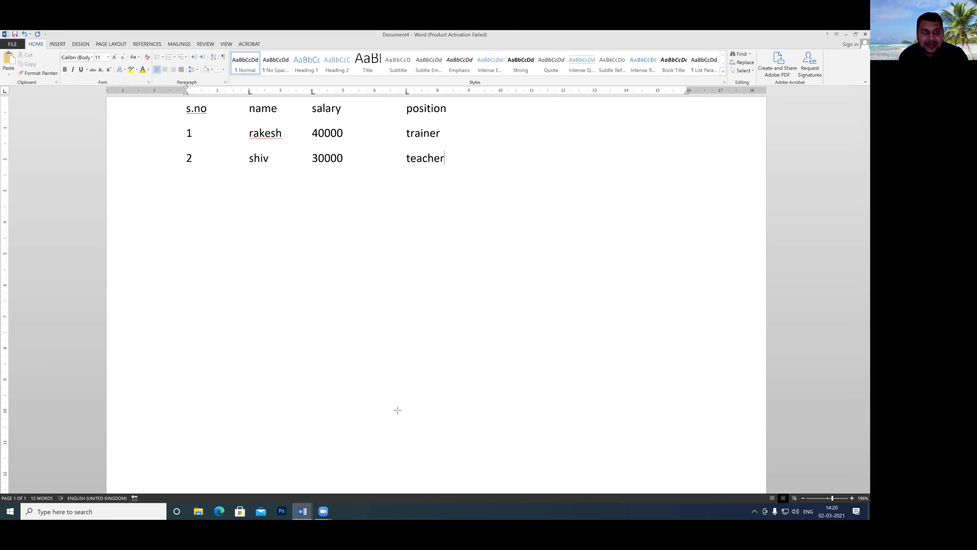
Mark up the tab-aligned columns and rows with annotations, then clear them.
{"action": "left_click_drag", "start_coordinate": [233, 99], "coordinate": [288, 163]}
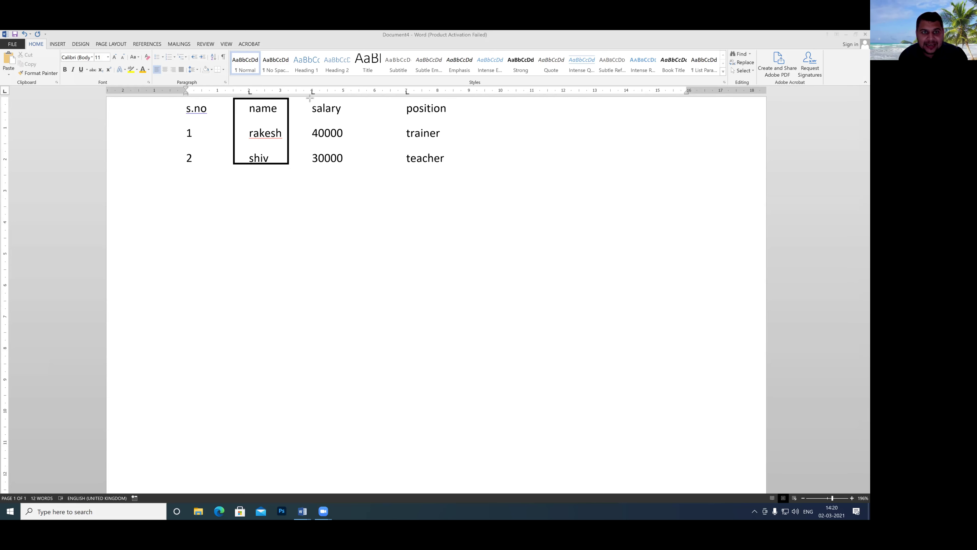
{"action": "left_click_drag", "start_coordinate": [308, 97], "coordinate": [351, 175]}
{"action": "mouse_move", "coordinate": [394, 100]}
{"action": "left_mouse_down"}
{"action": "mouse_move", "coordinate": [456, 123]}
{"action": "mouse_move", "coordinate": [457, 170]}
{"action": "left_mouse_up"}
{"action": "left_click_drag", "start_coordinate": [163, 101], "coordinate": [226, 120]}
{"action": "left_click_drag", "start_coordinate": [224, 158], "coordinate": [220, 169]}
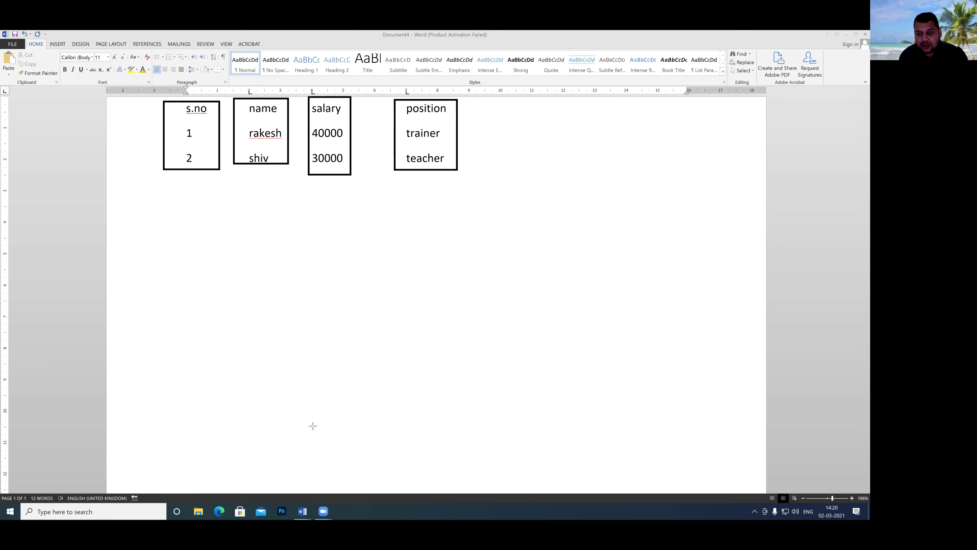
{"action": "key", "text": "e"}
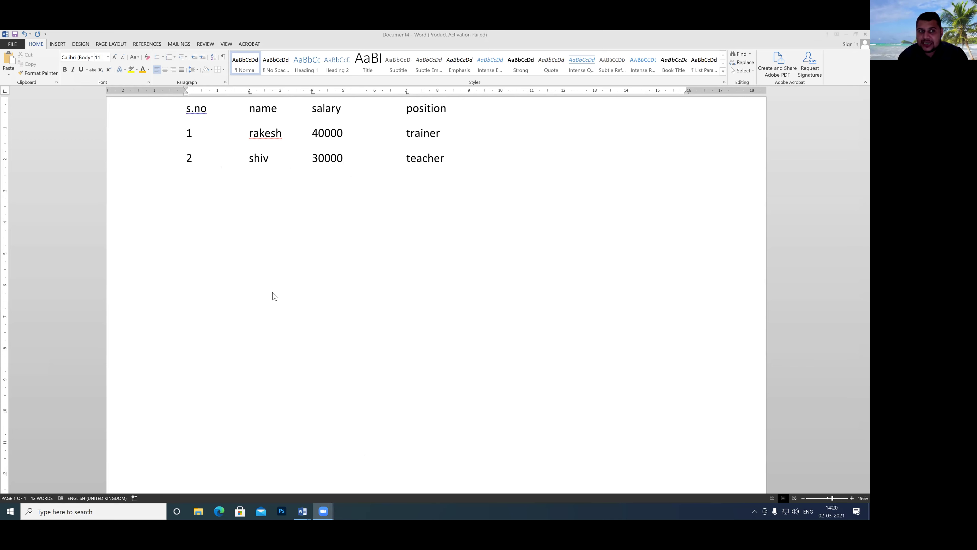
Convert the three selected rows to a table with 4 columns, separated at tabs.
{"action": "left_click", "coordinate": [185, 109]}
{"action": "left_click_drag", "start_coordinate": [250, 124], "coordinate": [446, 165]}
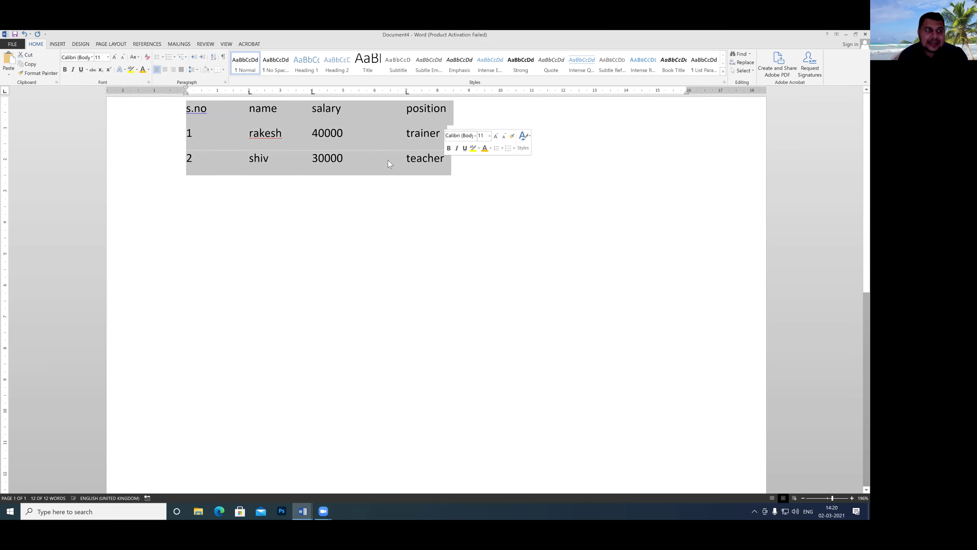
{"action": "left_click", "coordinate": [54, 45]}
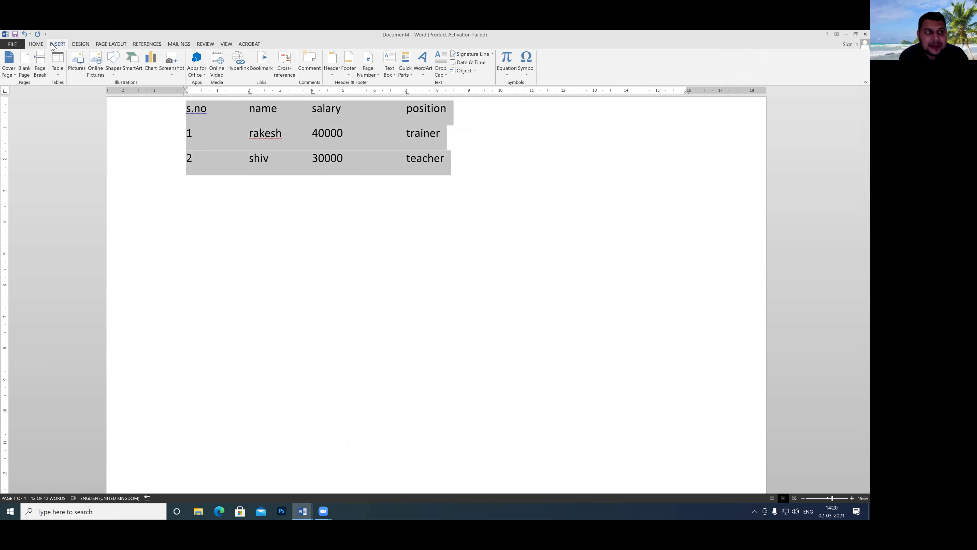
{"action": "left_click", "coordinate": [58, 75]}
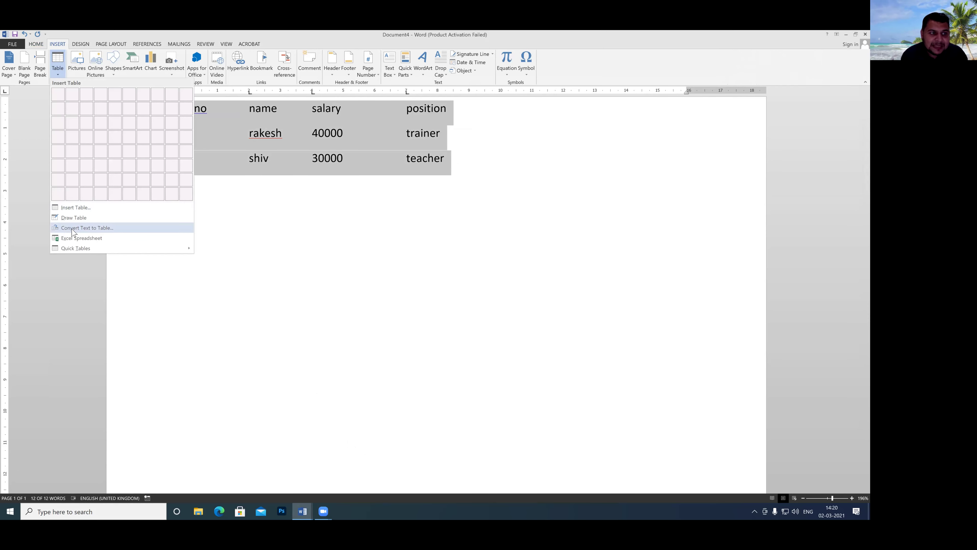
{"action": "mouse_move", "coordinate": [87, 228]}
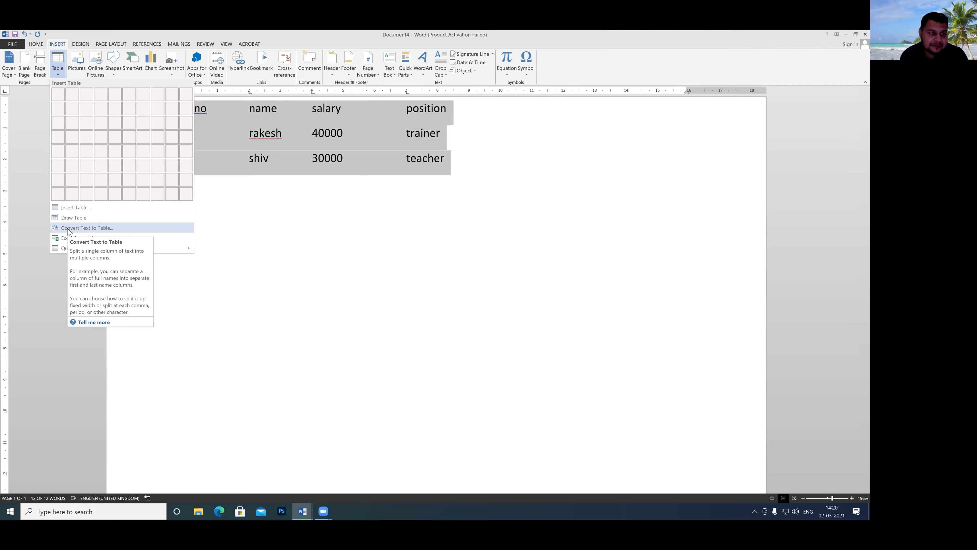
{"action": "left_click", "coordinate": [69, 228]}
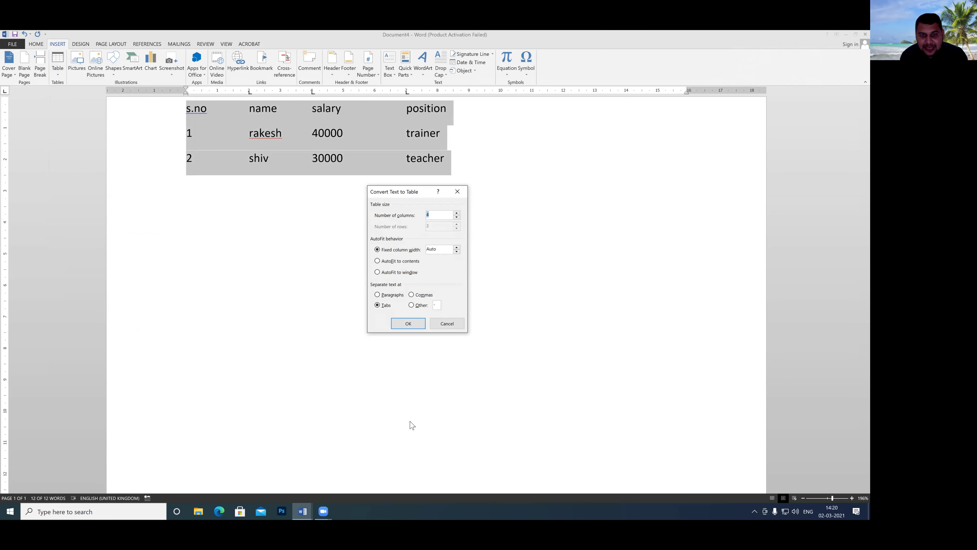
{"action": "left_click_drag", "start_coordinate": [362, 296], "coordinate": [404, 312]}
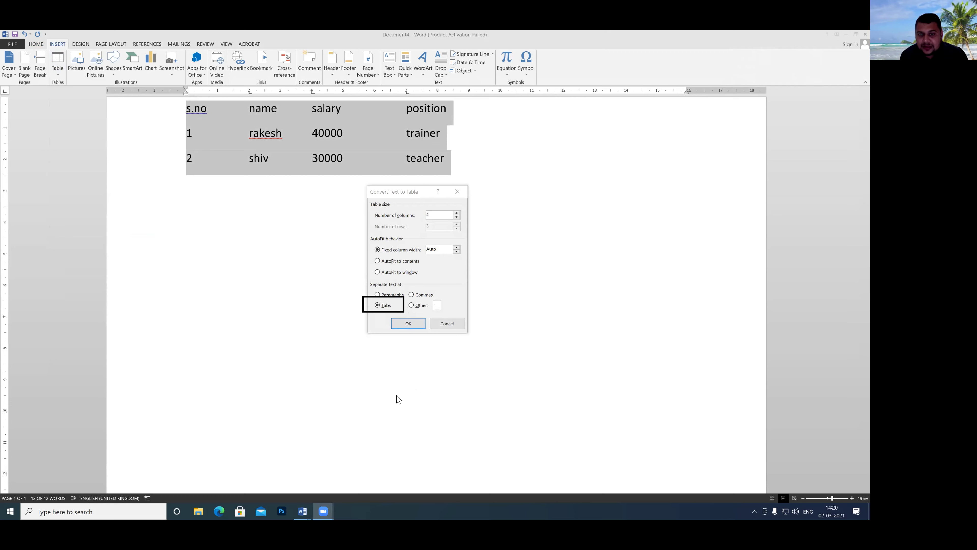
{"action": "left_click", "coordinate": [408, 322]}
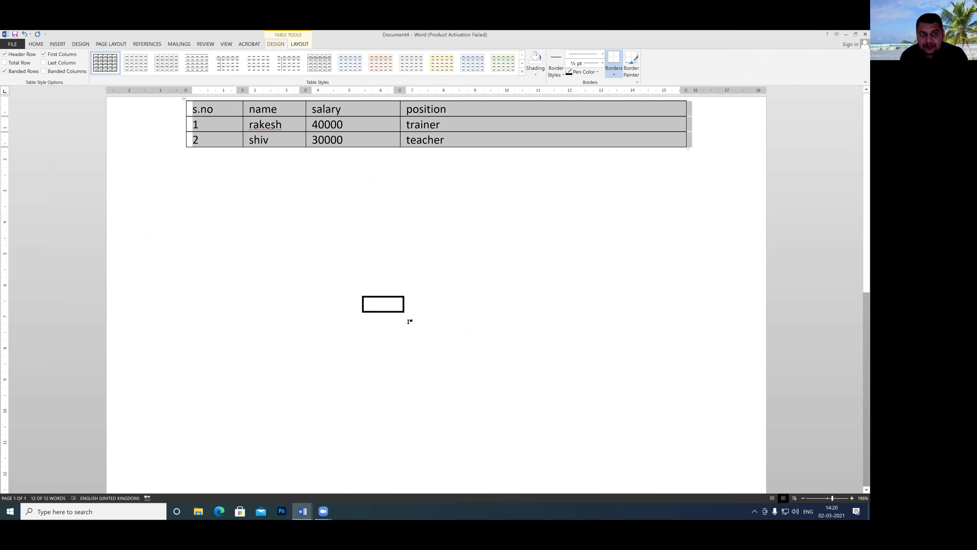
{"action": "left_click", "coordinate": [398, 418]}
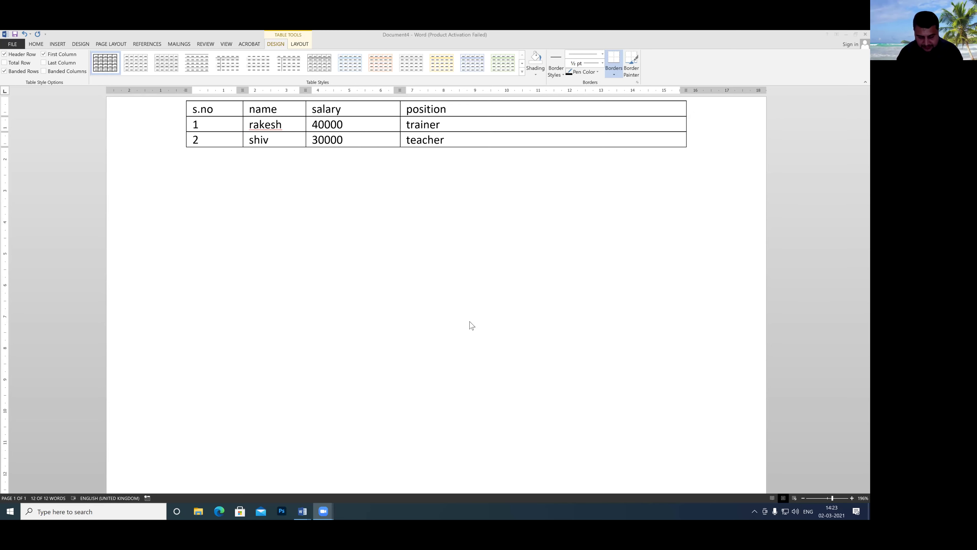
{"action": "key", "text": "ctrl+a"}
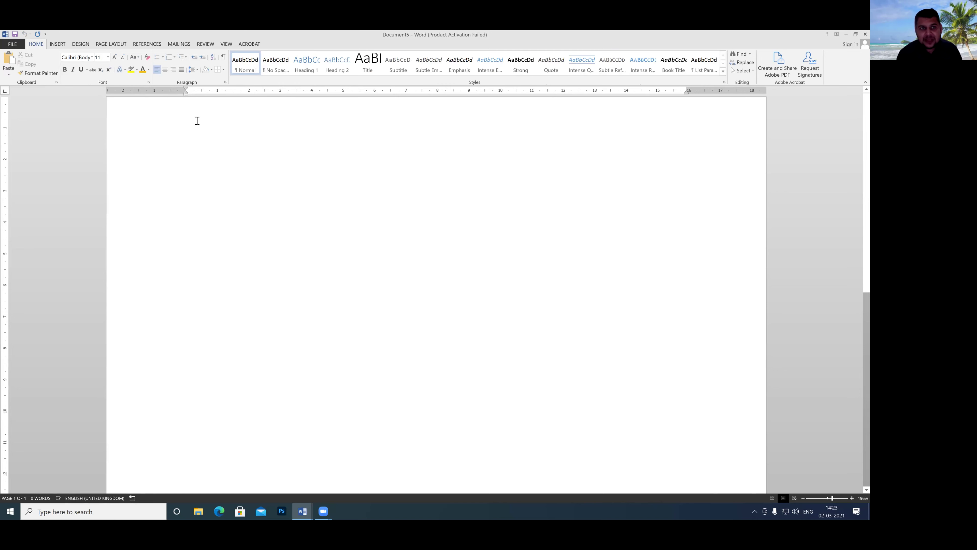
Type 'chapter' as the first line of the new document.
{"action": "type", "text": "chapter"}
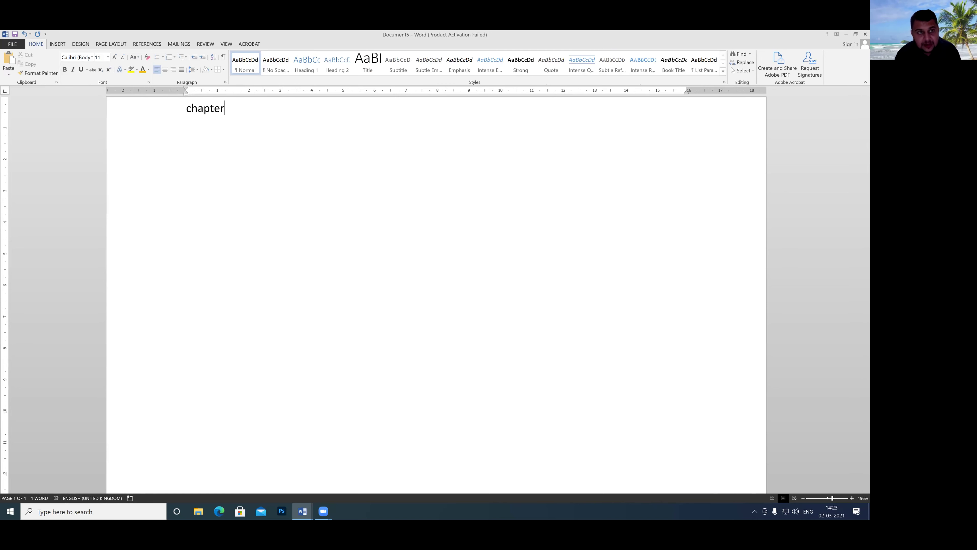
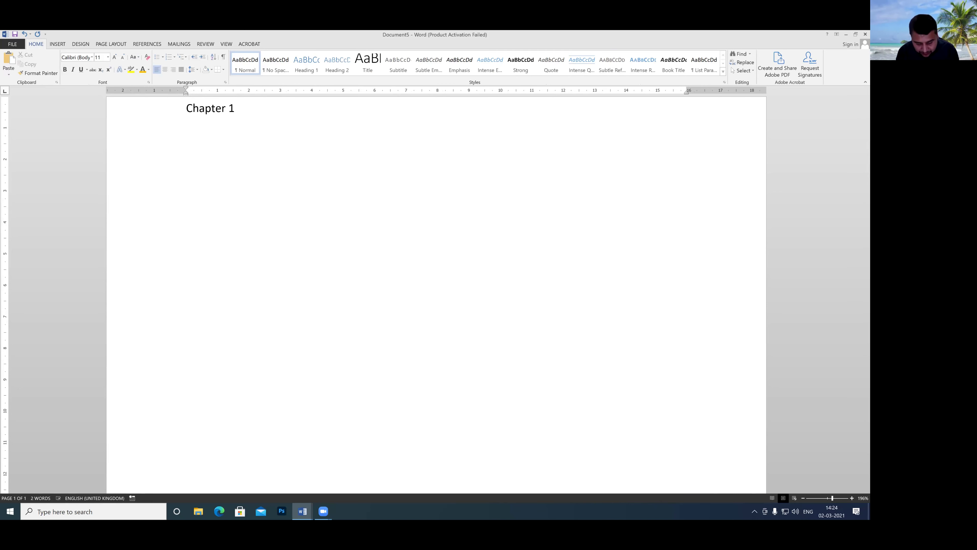
Complete dotted-leader lines 'Chapter 1 … 10' and 'Chapter 2 … 21', then select both lines.
{"action": "type", "text": "..............................................................10"}
{"action": "key", "text": "Return"}
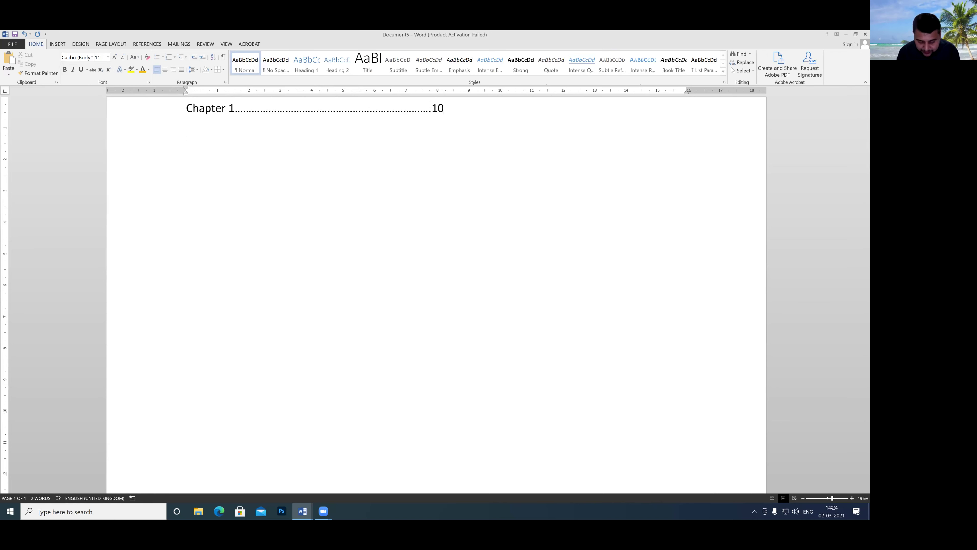
{"action": "type", "text": "chapter 2..............................................................21"}
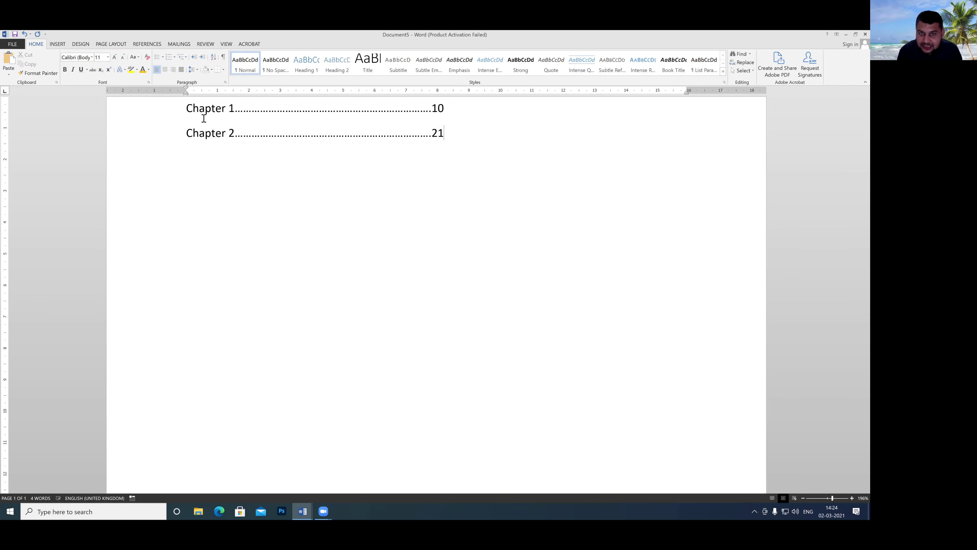
{"action": "left_click_drag", "start_coordinate": [423, 137], "coordinate": [199, 109]}
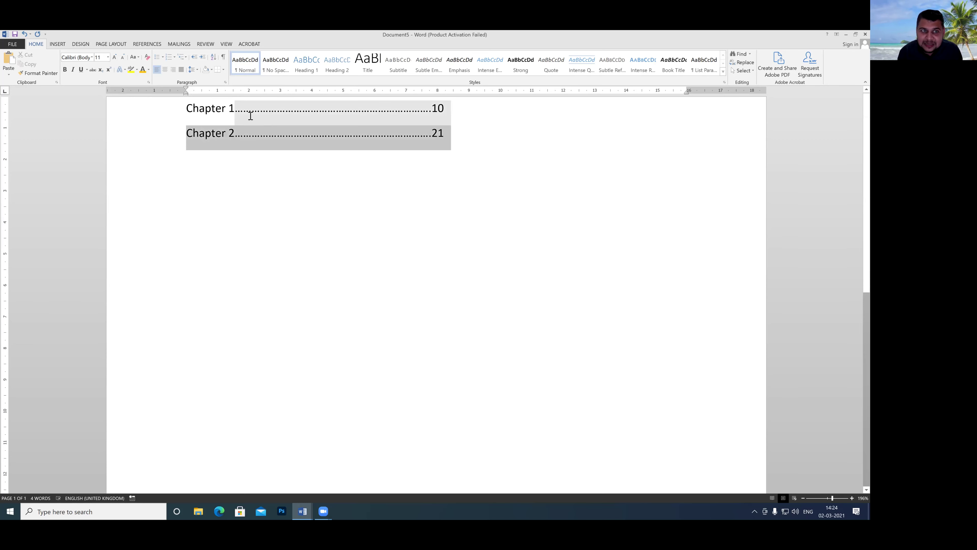
Delete the contents lines and set a 9 cm left tab stop with dashed leader 3.
{"action": "key", "text": "Delete"}
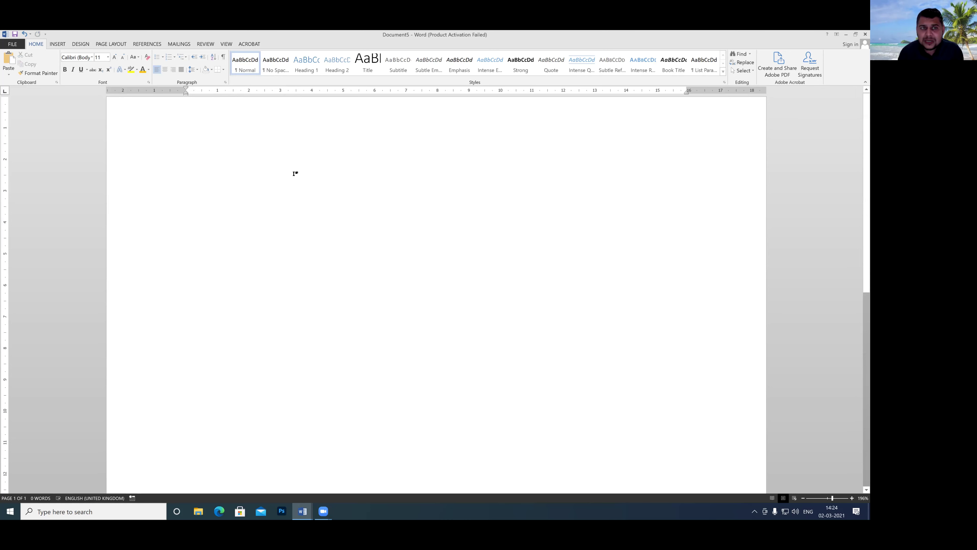
{"action": "left_click", "coordinate": [468, 94]}
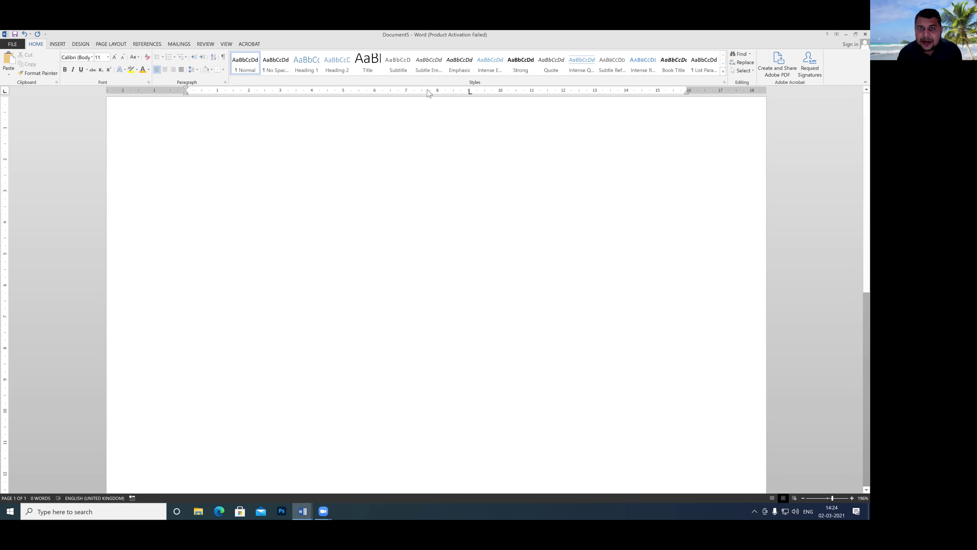
{"action": "double_click", "coordinate": [470, 92]}
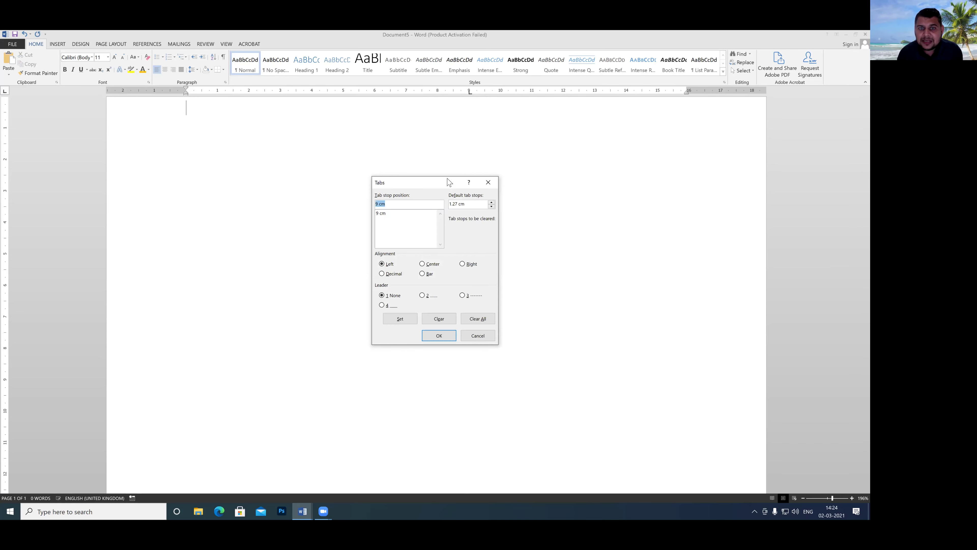
{"action": "left_click_drag", "start_coordinate": [450, 183], "coordinate": [447, 133]}
{"action": "left_click", "coordinate": [382, 165]}
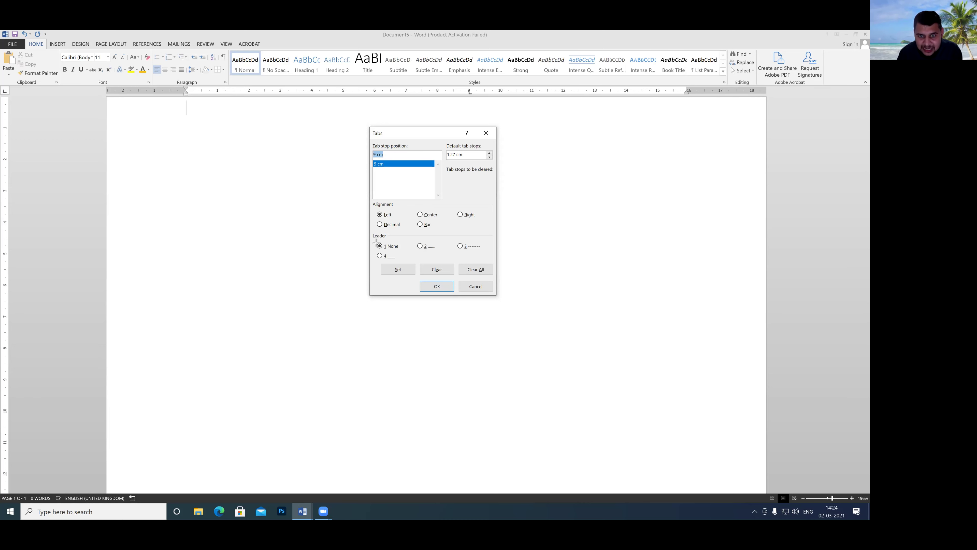
{"action": "left_click_drag", "start_coordinate": [401, 240], "coordinate": [483, 255]}
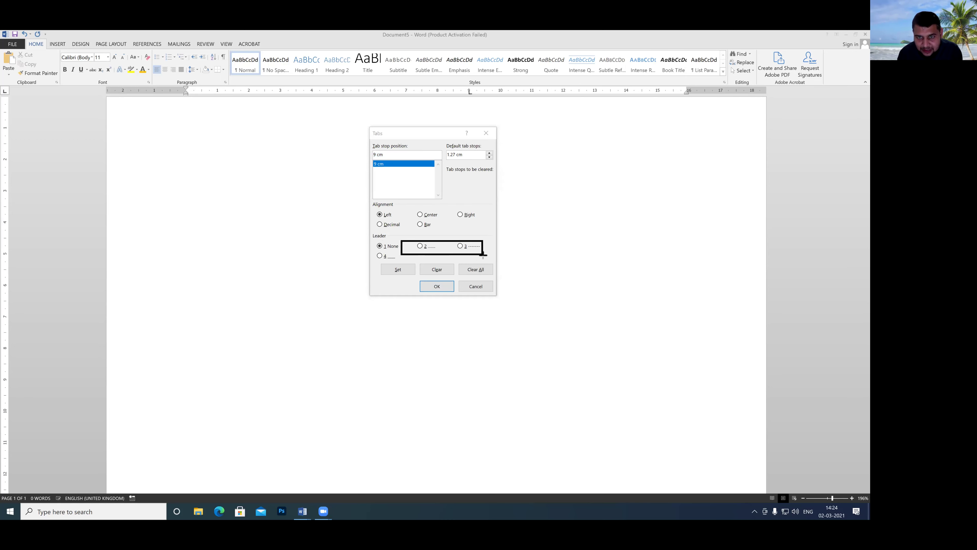
{"action": "left_click", "coordinate": [461, 246]}
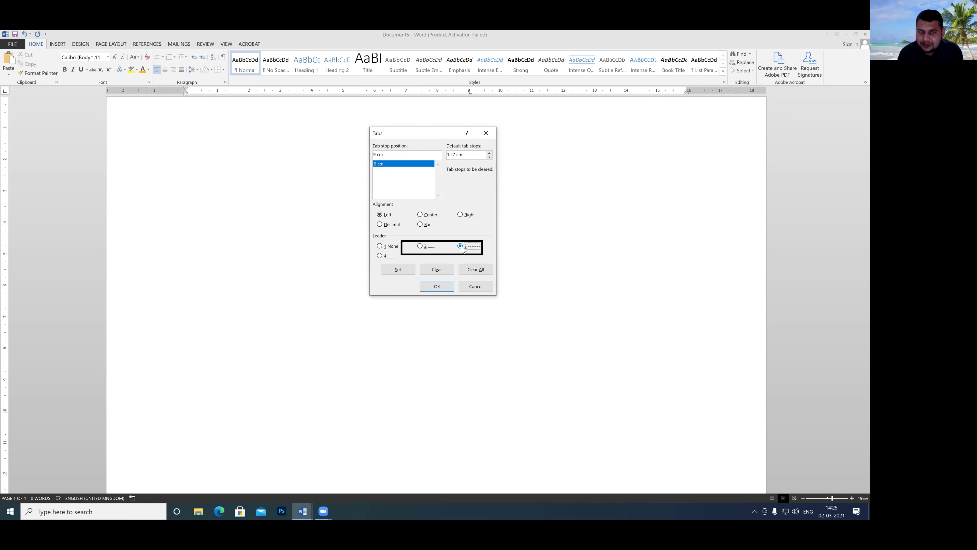
{"action": "left_click", "coordinate": [400, 270]}
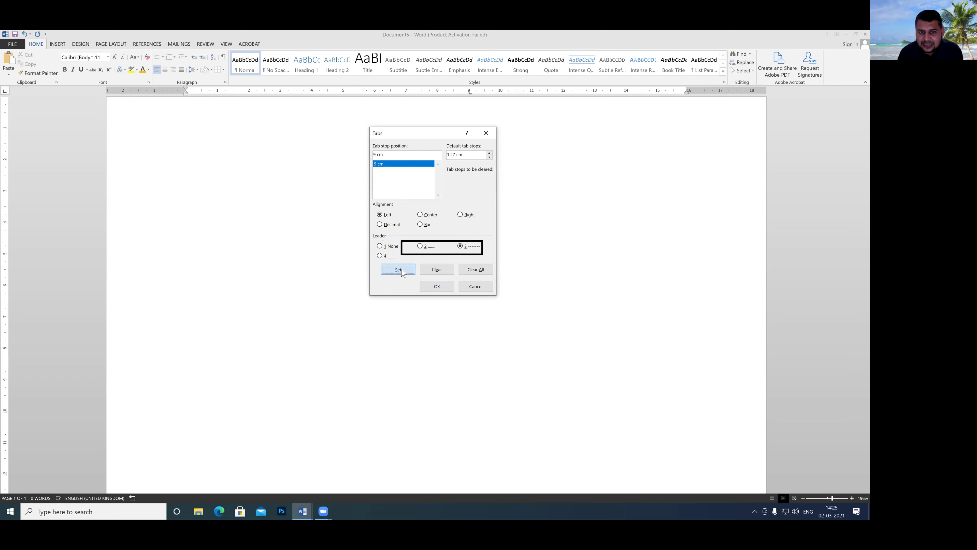
{"action": "left_click", "coordinate": [437, 287]}
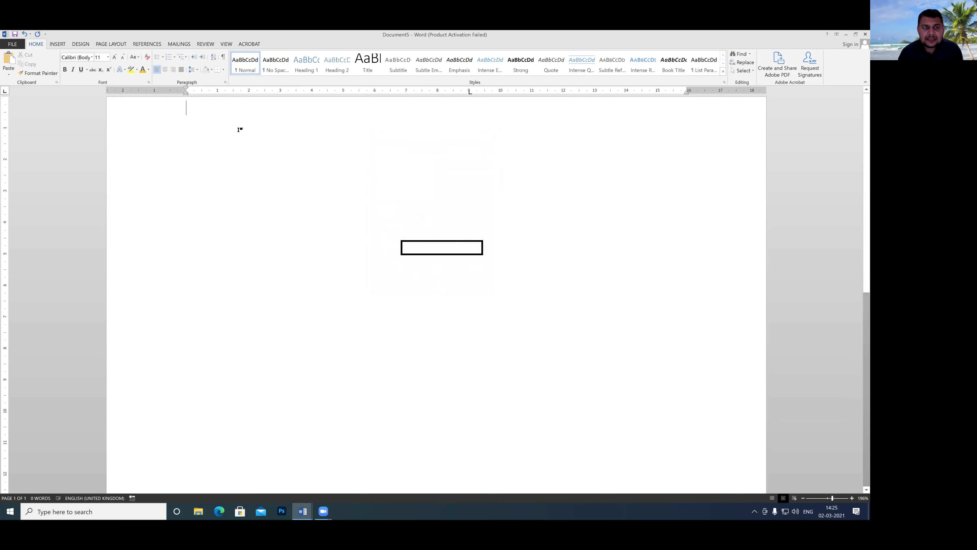
Type 'chapter1' dashed to '10-20 page', then 'chapter 2' tabbed to '20-30'.
{"action": "type", "text": "sno"}
{"action": "key", "text": "BackSpace"}
{"action": "key", "text": "BackSpace"}
{"action": "key", "text": "BackSpace"}
{"action": "type", "text": "chapter1"}
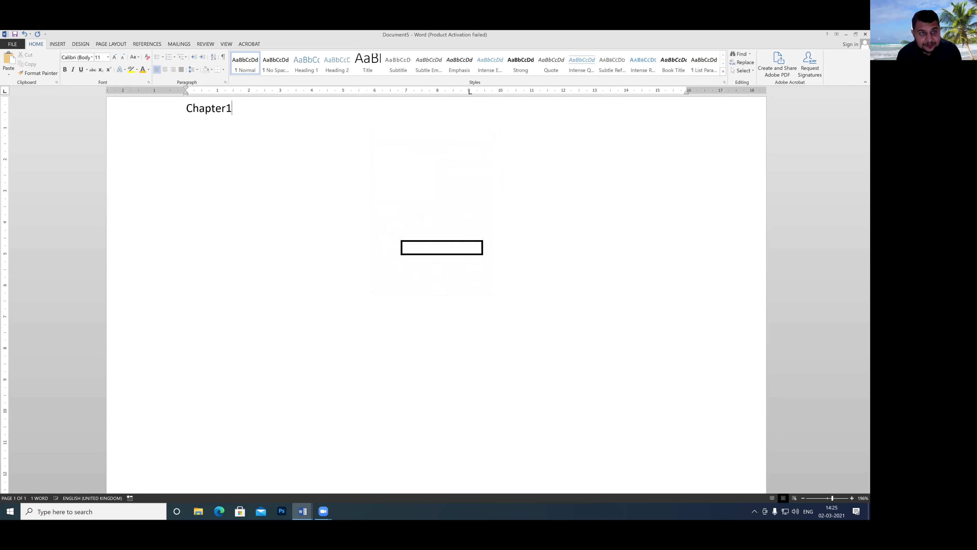
{"action": "type", "text": " ------------------------------------------------------------"}
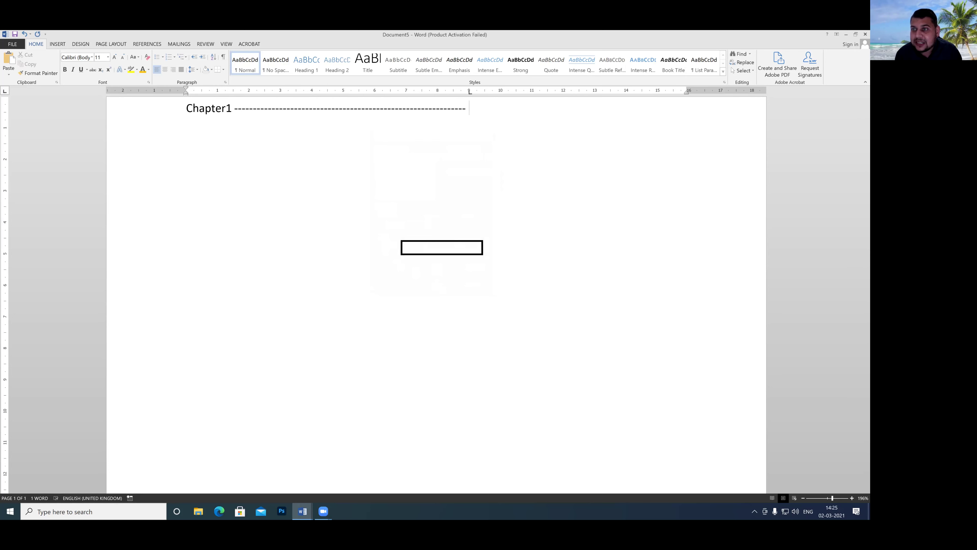
{"action": "type", "text": "10"}
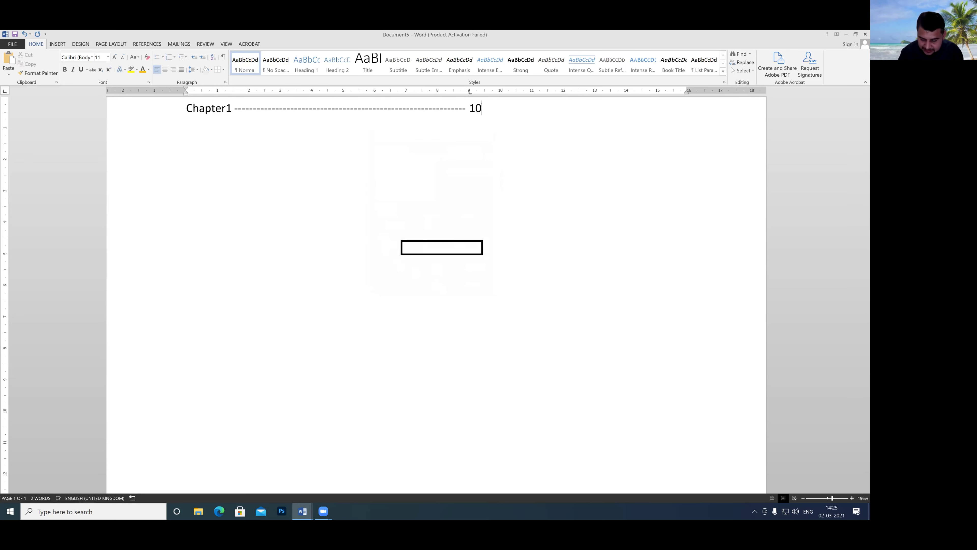
{"action": "type", "text": "-20"}
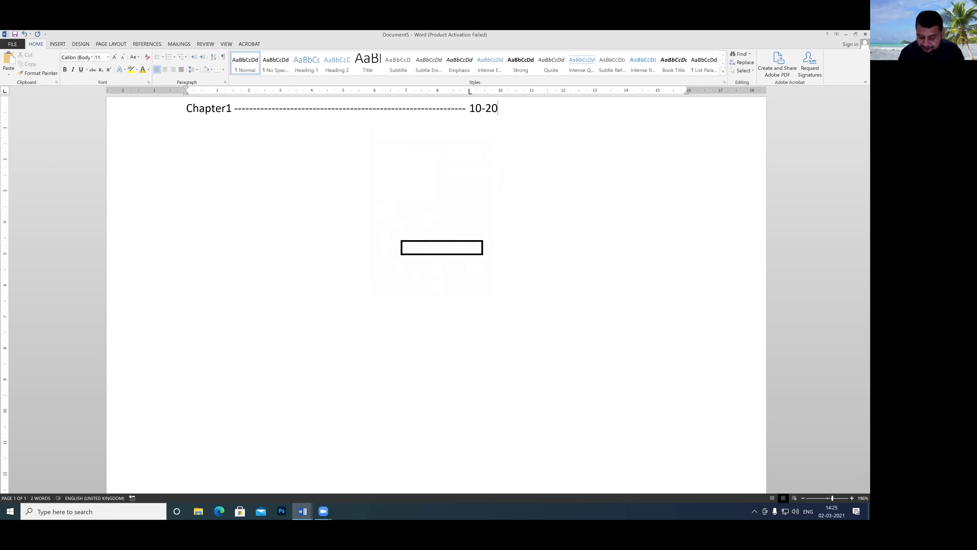
{"action": "type", "text": " pages"}
{"action": "key", "text": "BackSpace"}
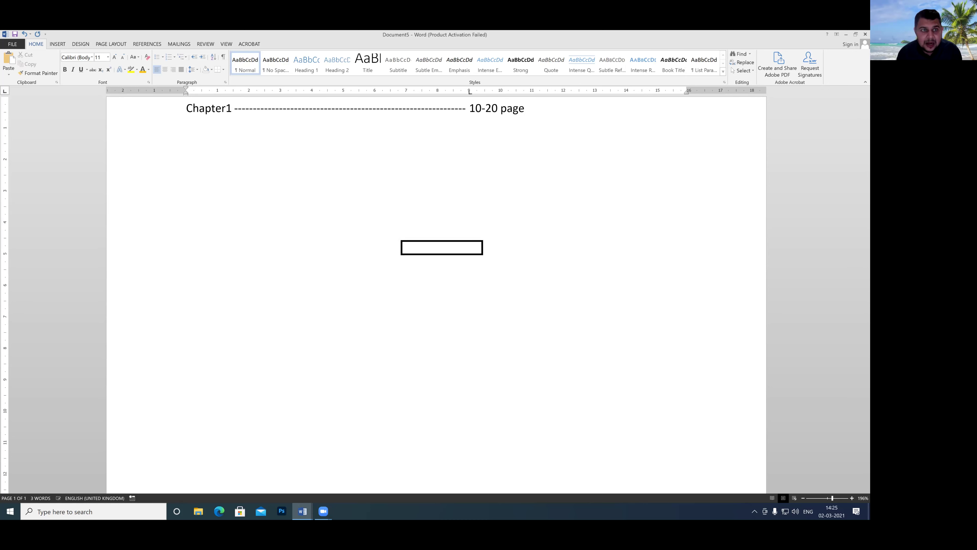
{"action": "type", "text": "chapter 2"}
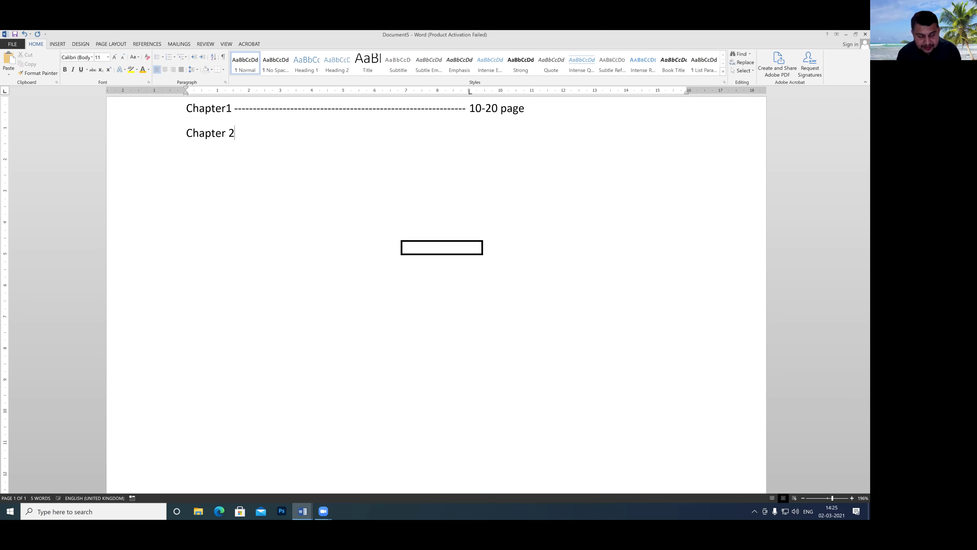
{"action": "key", "text": "Tab"}
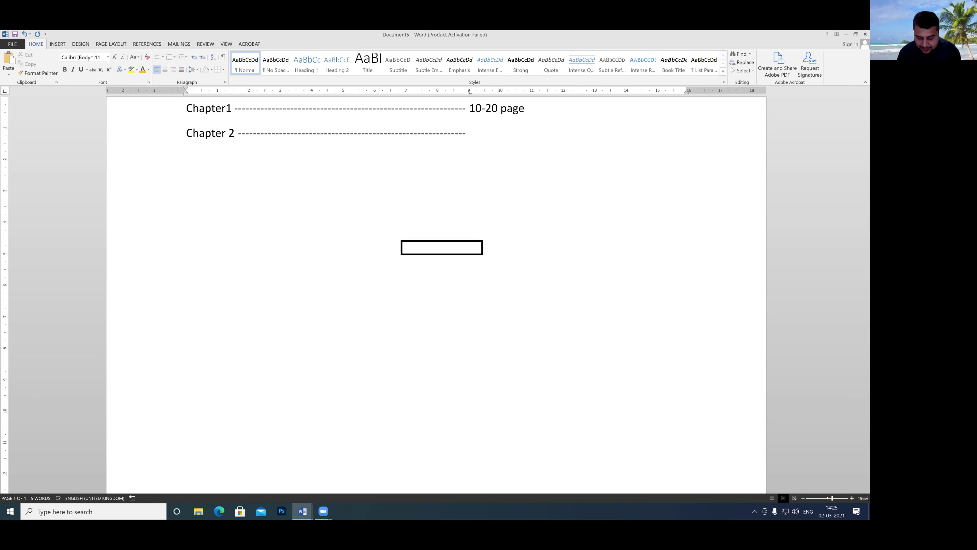
{"action": "type", "text": " 20"}
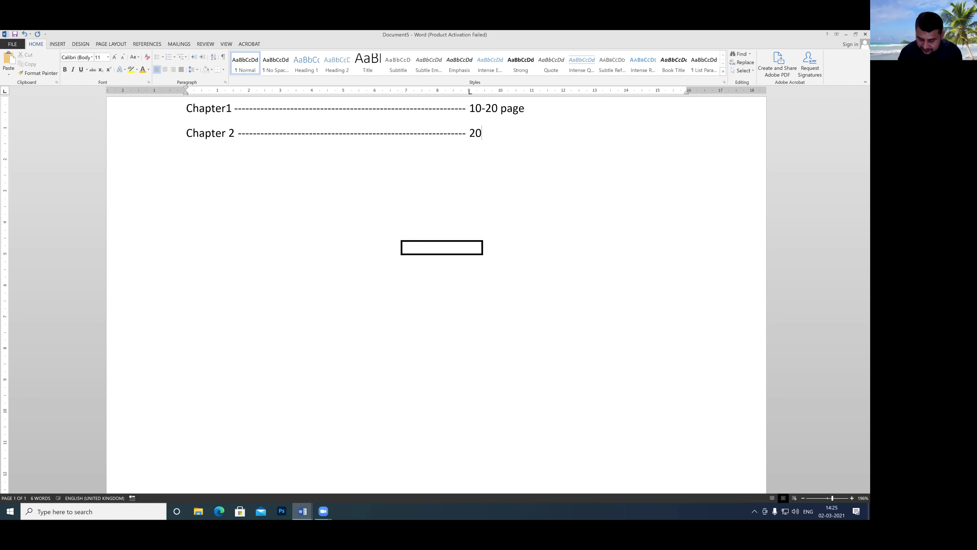
{"action": "type", "text": "-30"}
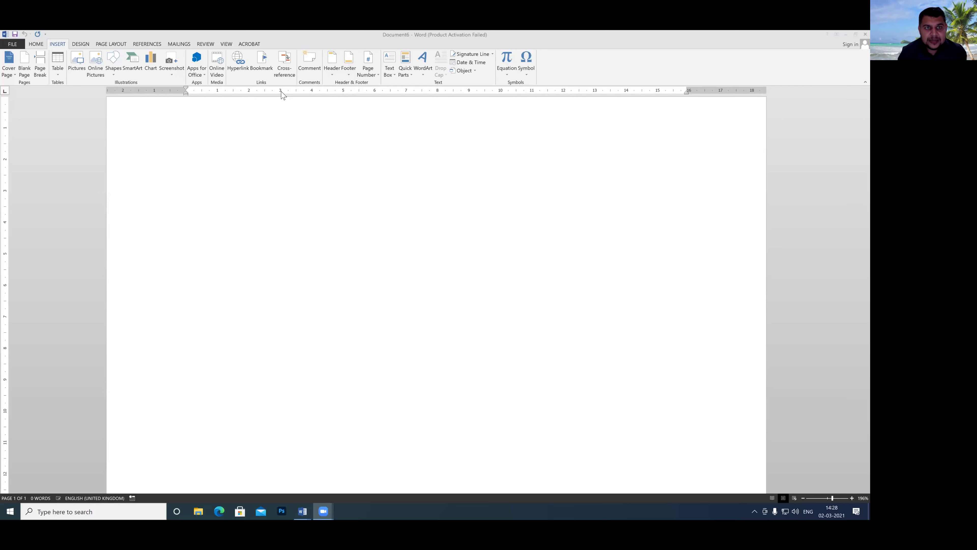
Add a 4 cm tab stop on the ruler and change it to Bar alignment.
{"action": "left_click", "coordinate": [314, 96]}
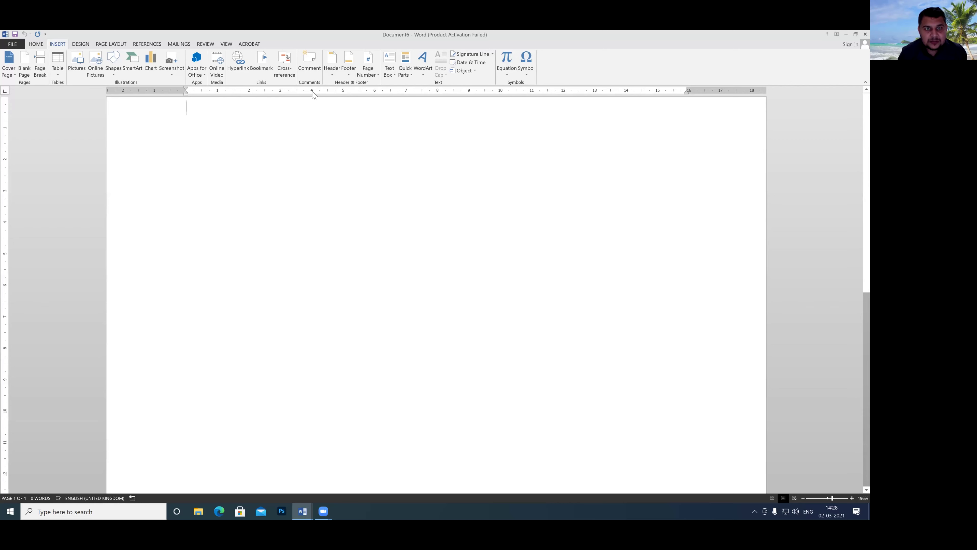
{"action": "left_click", "coordinate": [312, 94]}
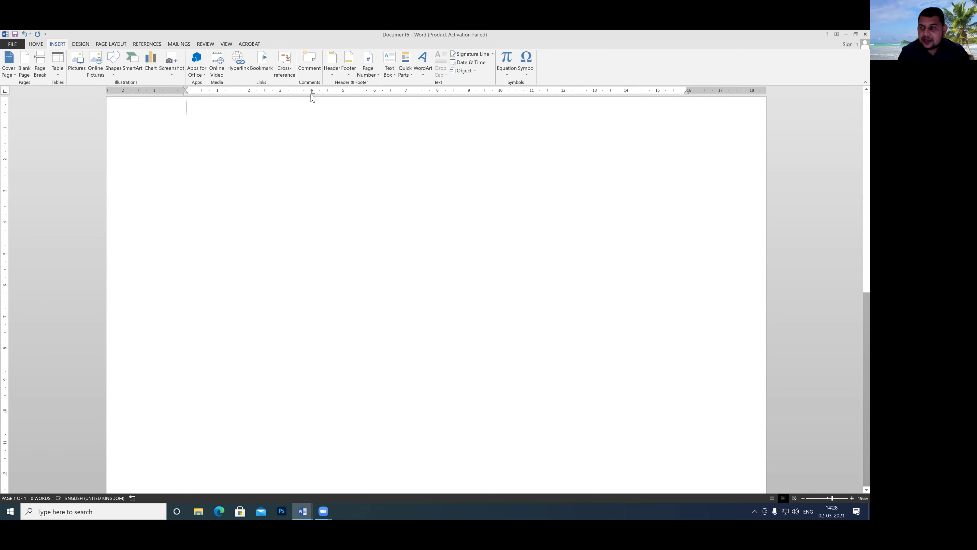
{"action": "left_click_drag", "start_coordinate": [313, 94], "coordinate": [312, 94]}
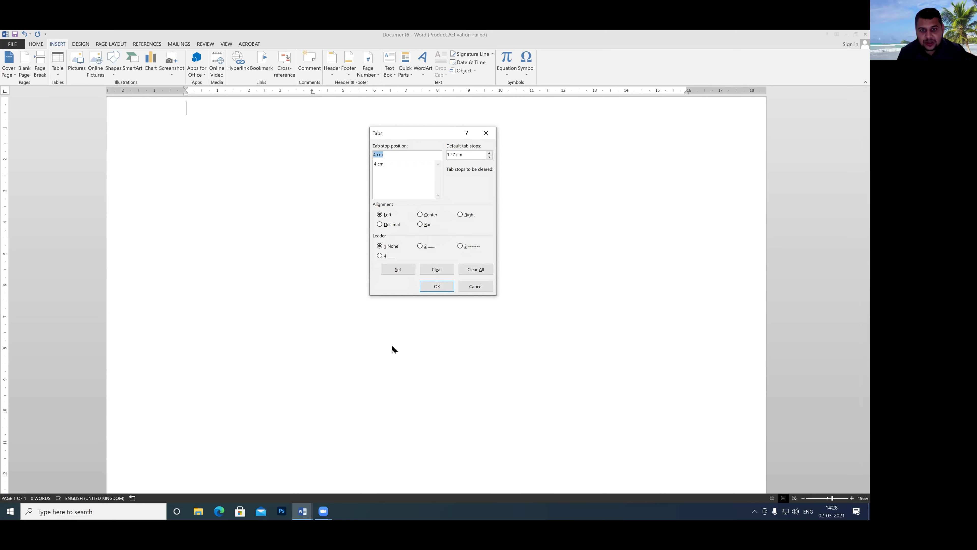
{"action": "left_click_drag", "start_coordinate": [414, 219], "coordinate": [438, 232]}
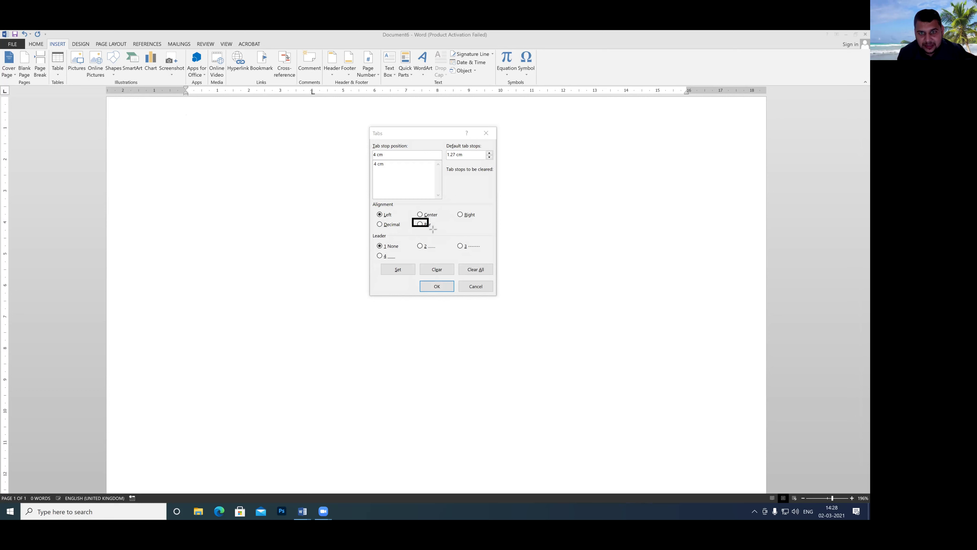
{"action": "left_click", "coordinate": [324, 511]}
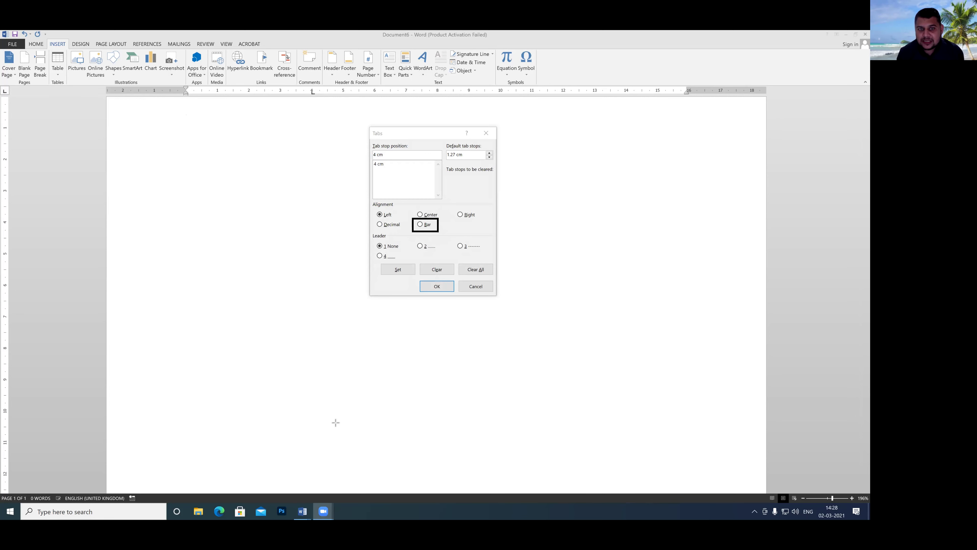
{"action": "left_click", "coordinate": [383, 166]}
{"action": "left_click", "coordinate": [421, 225]}
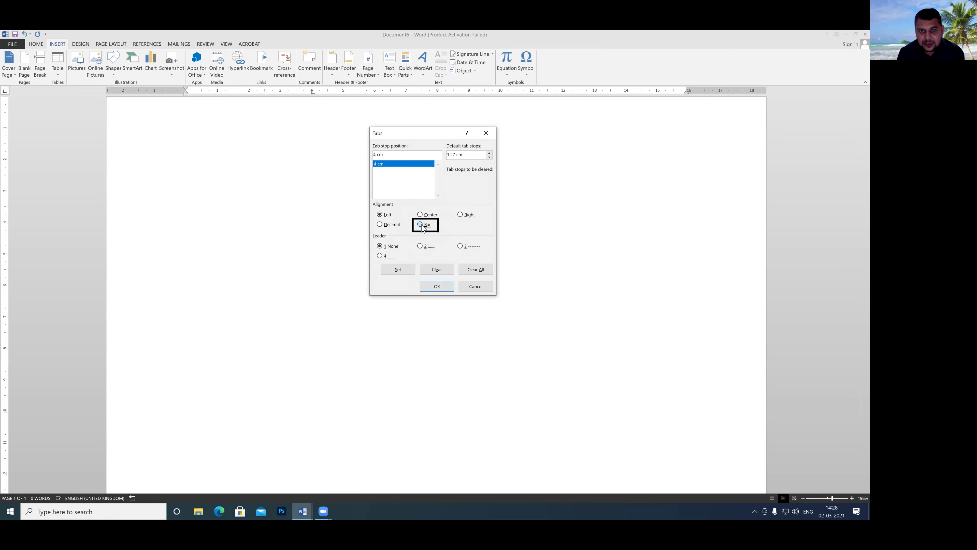
{"action": "left_click", "coordinate": [399, 271]}
{"action": "left_click", "coordinate": [436, 287]}
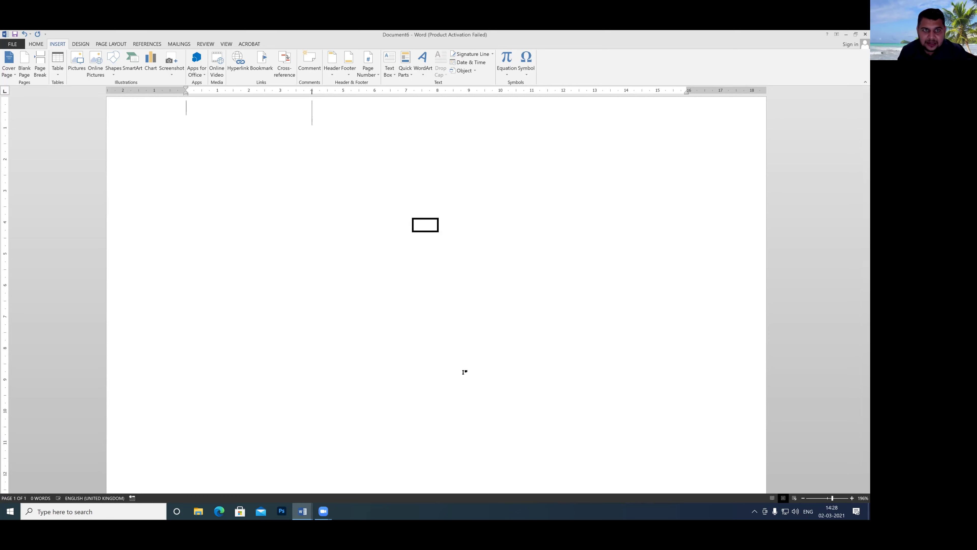
Type the Name and Salary headings and add a new table row.
{"action": "left_click_drag", "start_coordinate": [280, 95], "coordinate": [336, 139]}
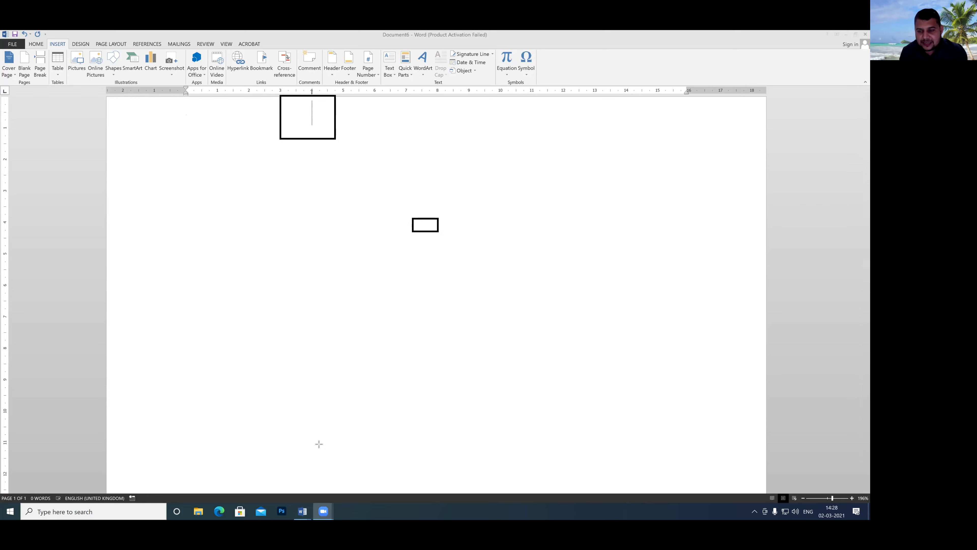
{"action": "key", "text": "ctrl+z"}
{"action": "key", "text": "ctrl+z"}
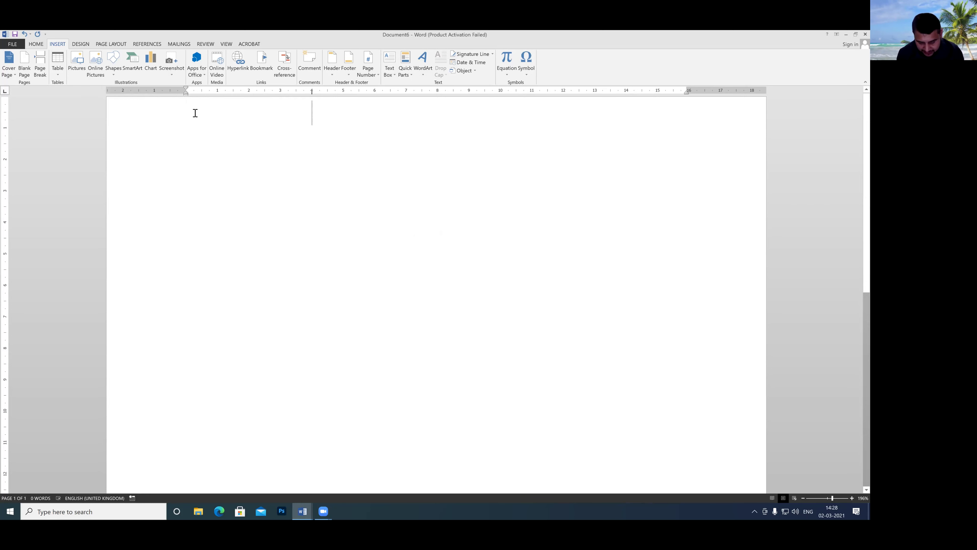
{"action": "type", "text": "name"}
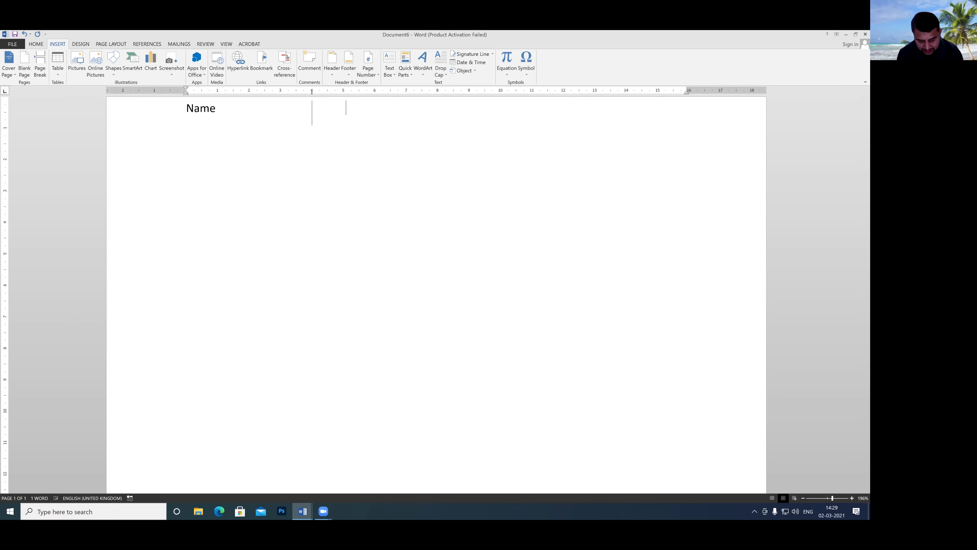
{"action": "type", "text": "salary"}
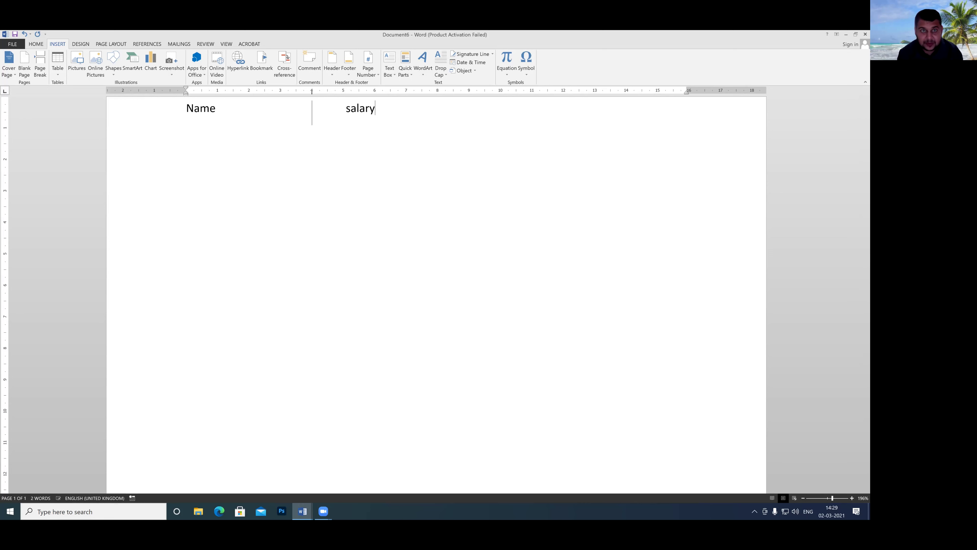
{"action": "key", "text": "Tab"}
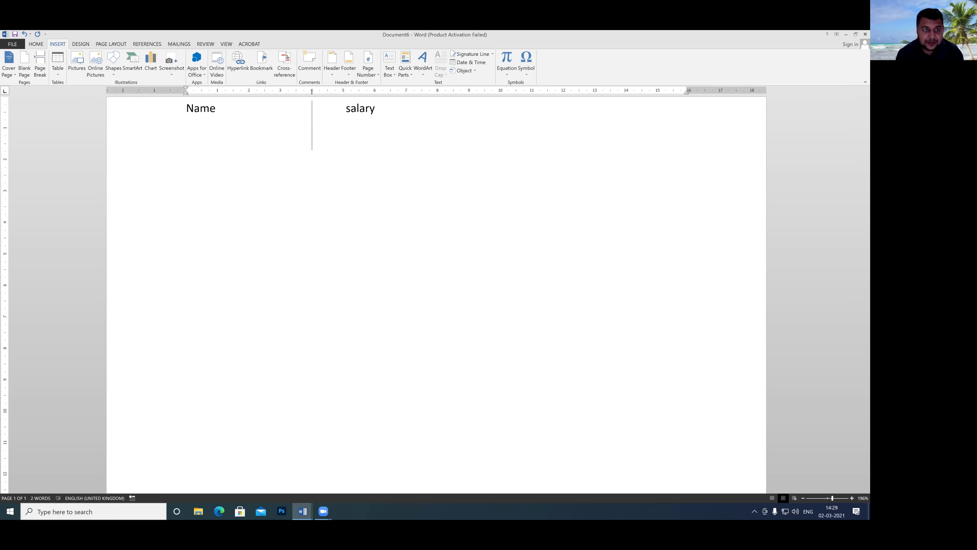
Enter rows 'ravi 12000' and 'harish 13000', then place a tab stop at 2 cm.
{"action": "type", "text": "ra"}
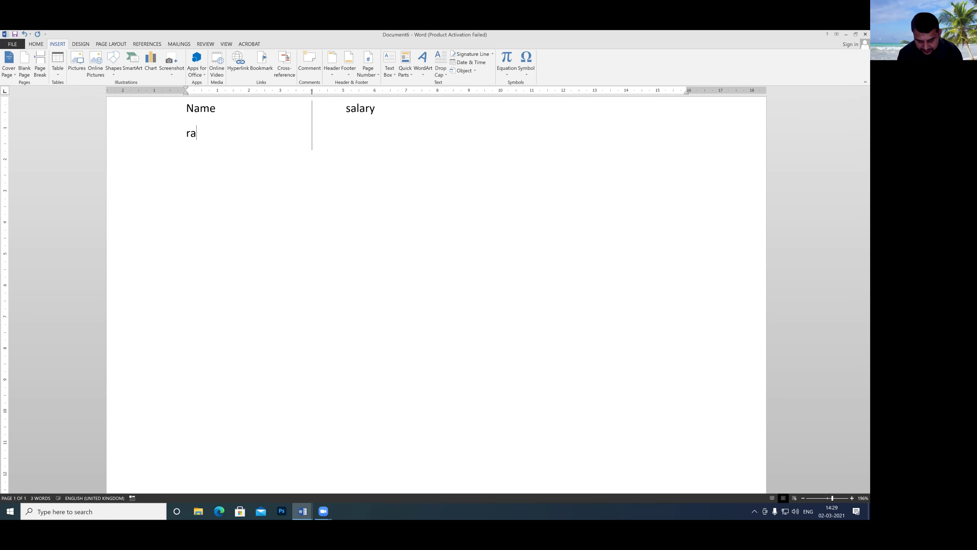
{"action": "type", "text": "vi"}
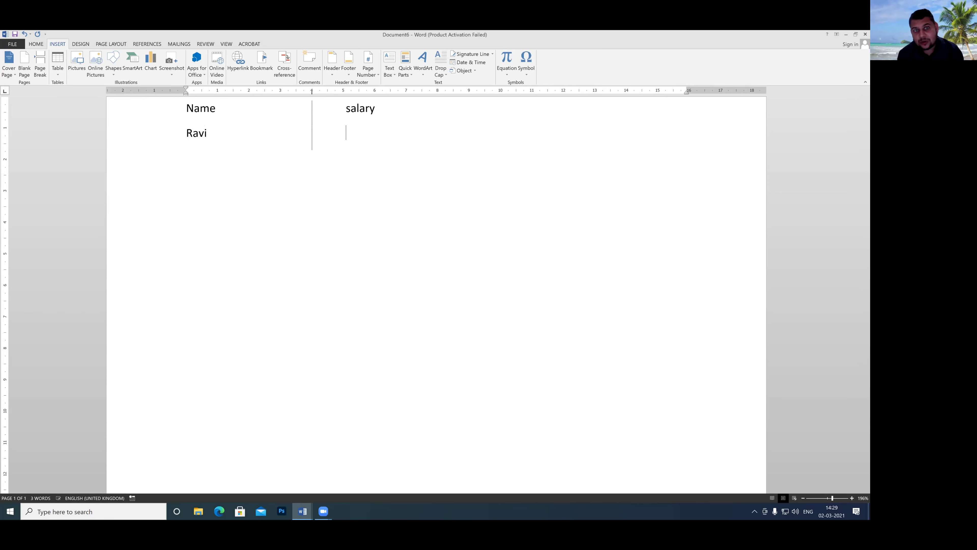
{"action": "type", "text": " 12000"}
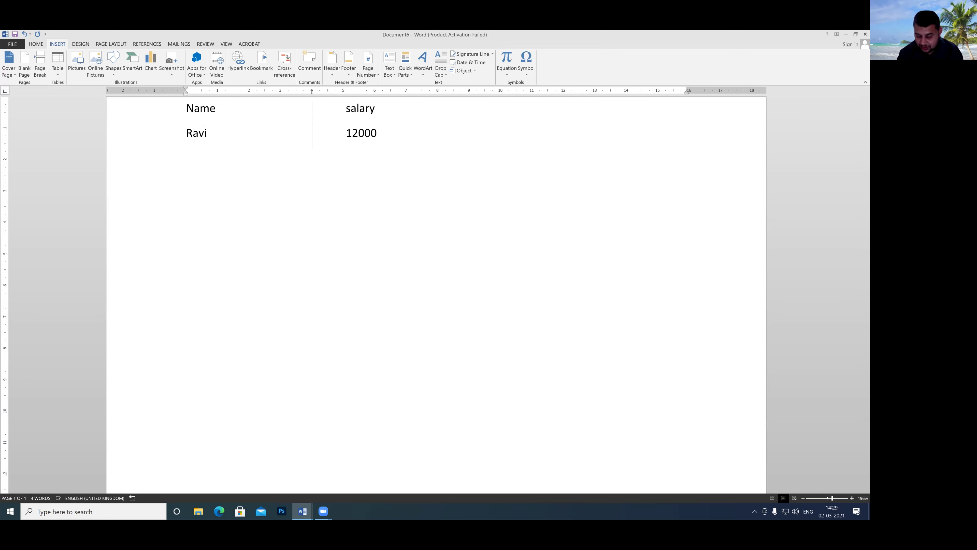
{"action": "key", "text": "Tab"}
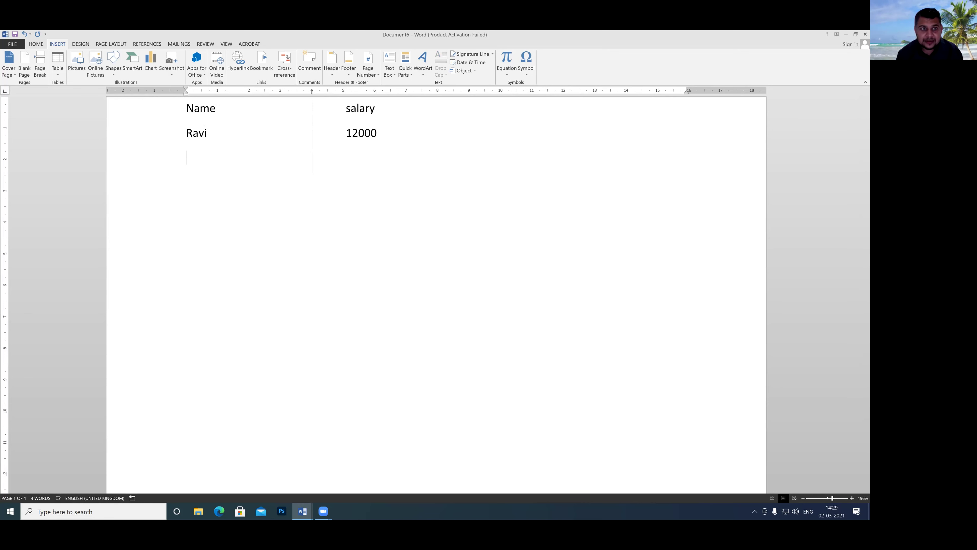
{"action": "type", "text": "harish "}
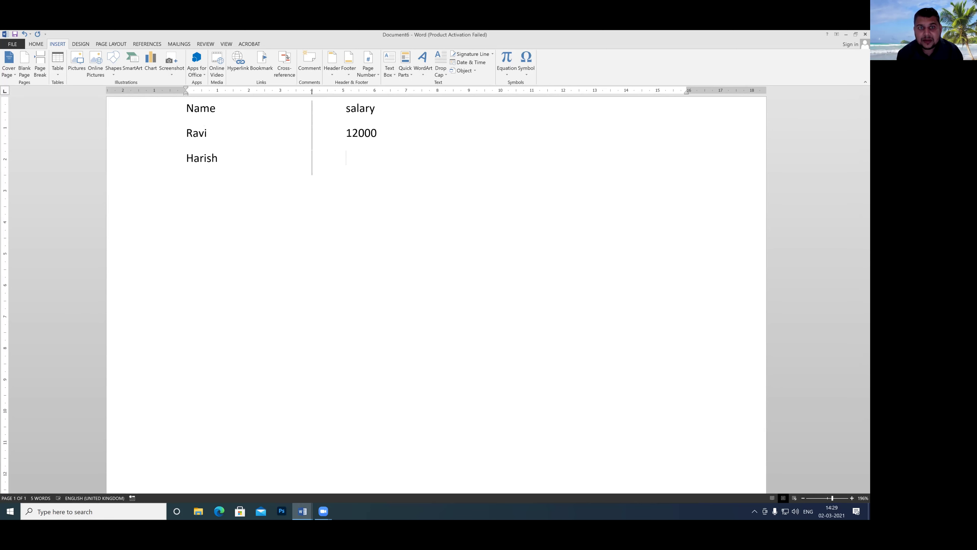
{"action": "type", "text": "13000"}
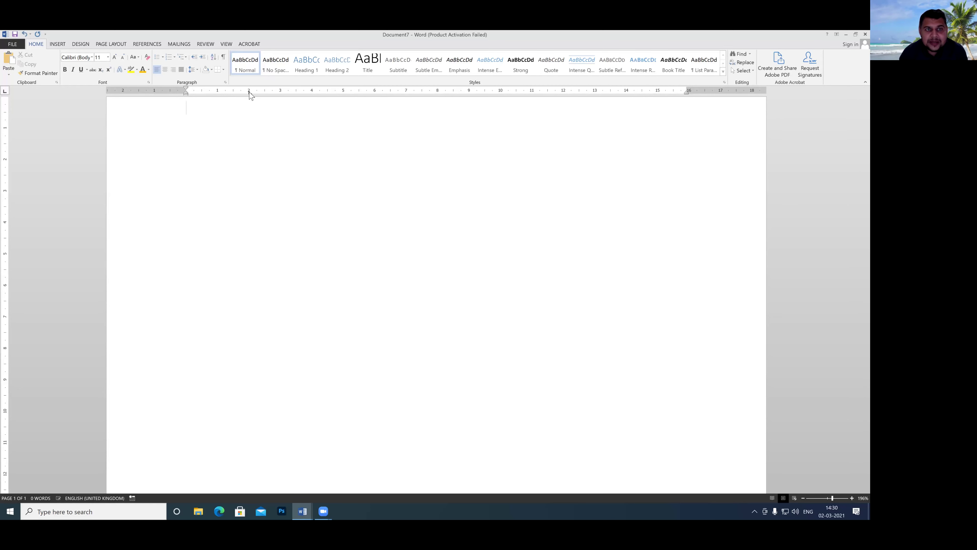
{"action": "left_click_drag", "start_coordinate": [250, 92], "coordinate": [249, 92]}
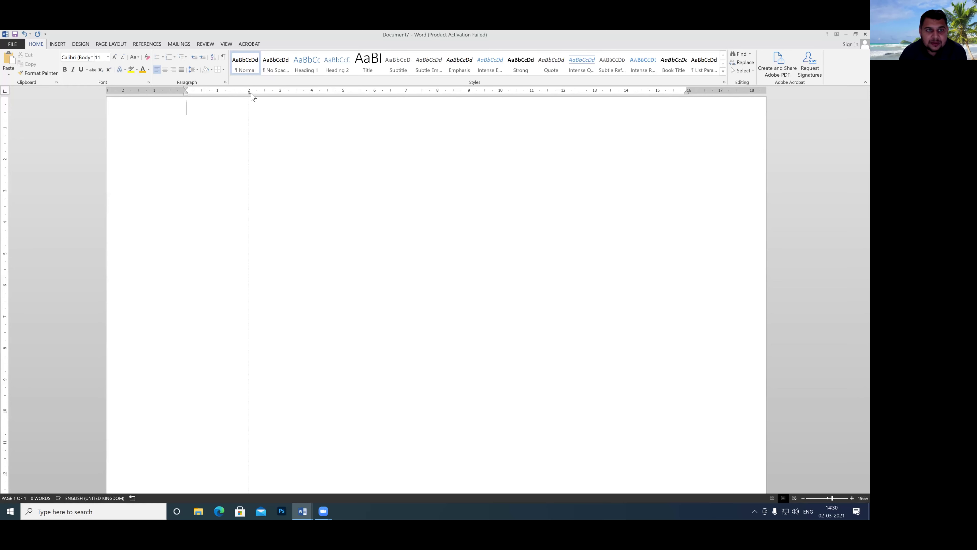
{"action": "double_click", "coordinate": [250, 92]}
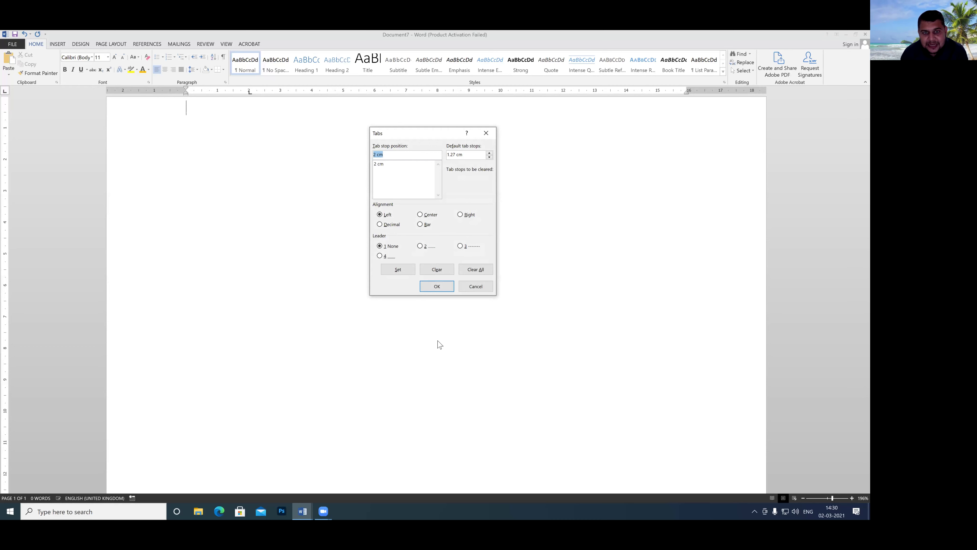
Select the 2 cm stop in the Tabs dialog and apply Decimal alignment.
{"action": "left_click_drag", "start_coordinate": [367, 207], "coordinate": [480, 230]}
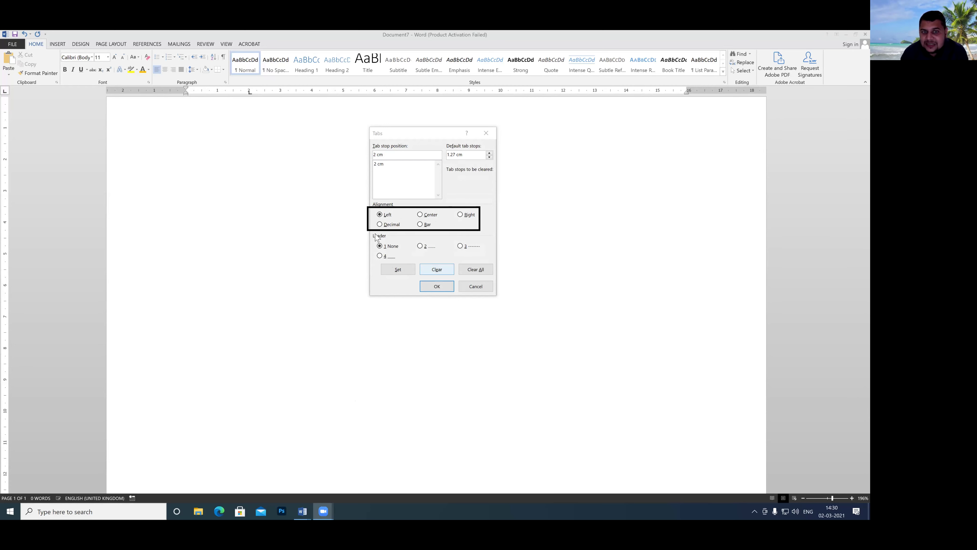
{"action": "left_click", "coordinate": [380, 224]}
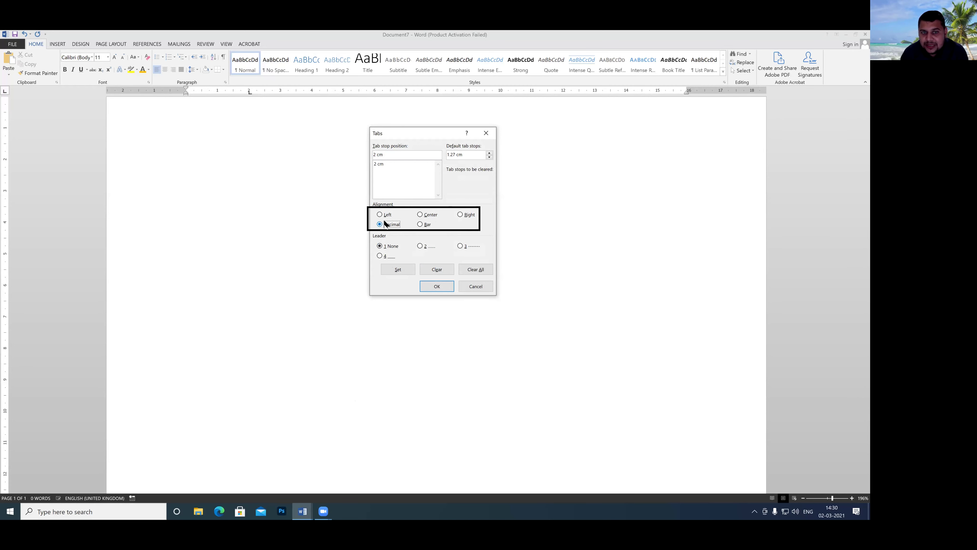
{"action": "left_click", "coordinate": [380, 165]}
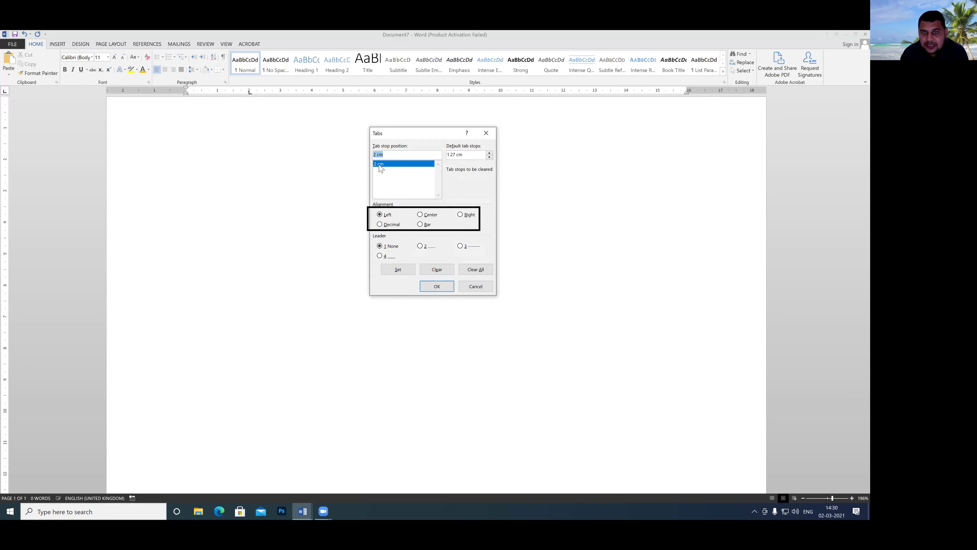
{"action": "left_click", "coordinate": [434, 289]}
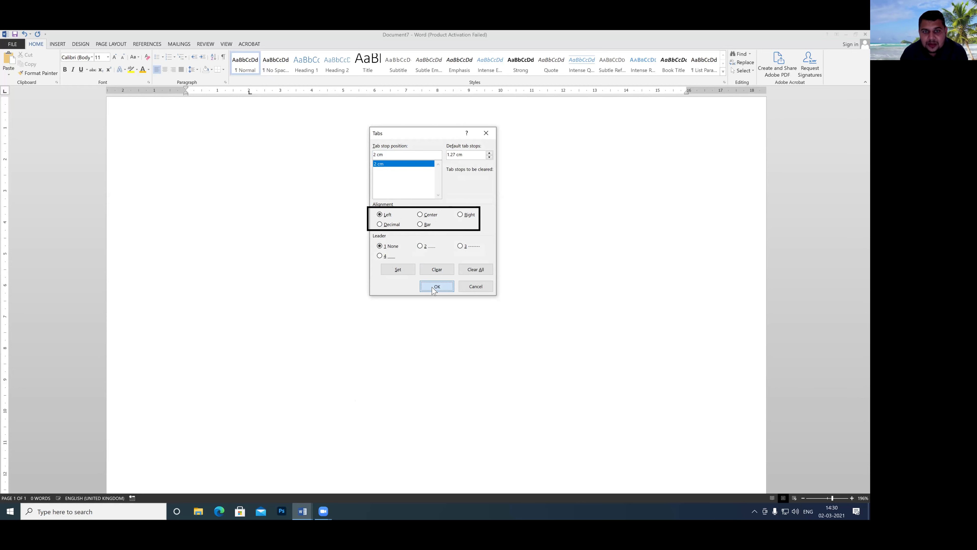
{"action": "left_click", "coordinate": [380, 225]}
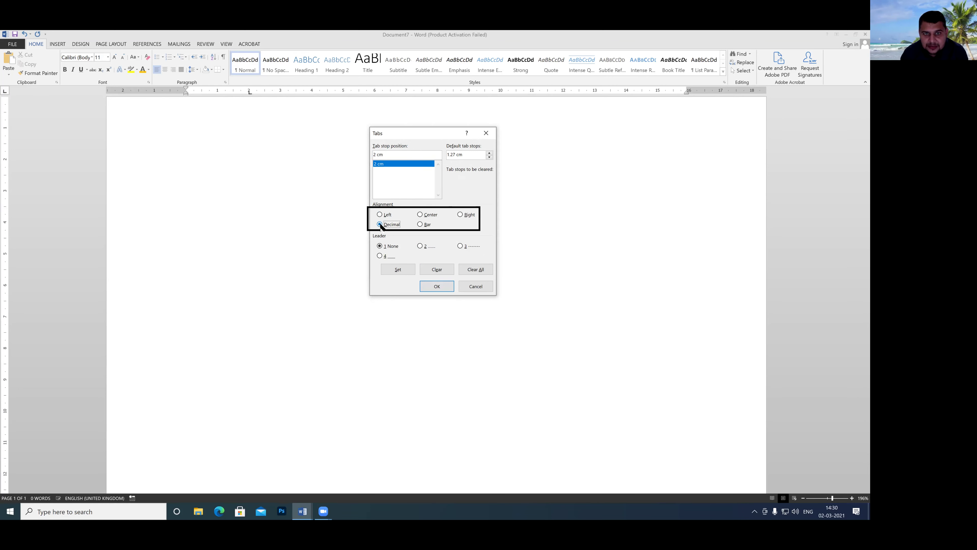
{"action": "left_click", "coordinate": [404, 269]}
{"action": "left_click", "coordinate": [435, 286]}
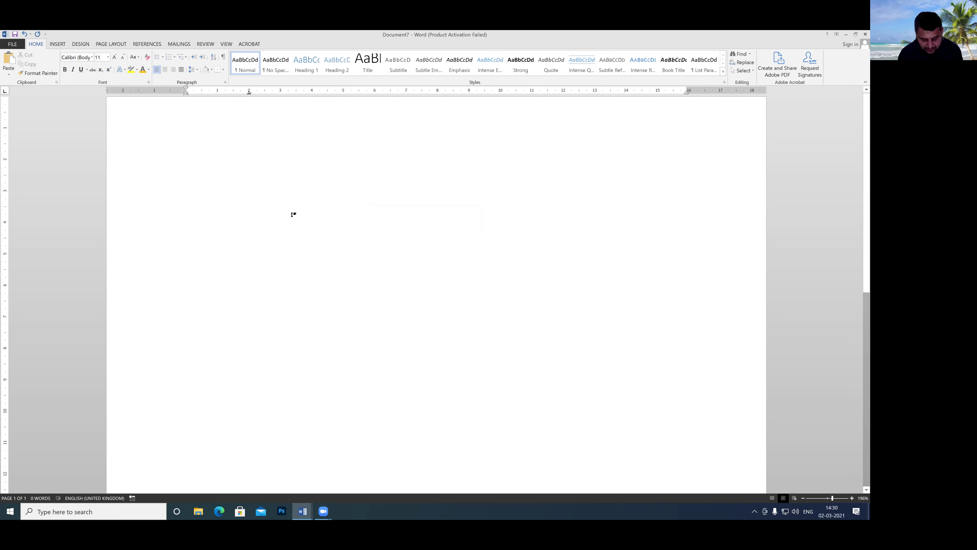
Type 'salary' tabbed to 20.00 and 'amount' tabbed to 34.03 on two lines.
{"action": "type", "text": "salary"}
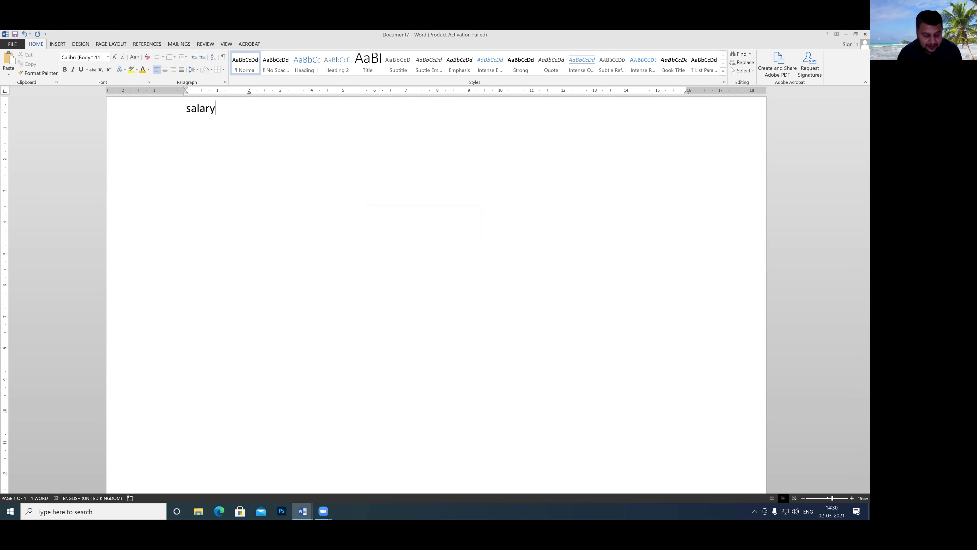
{"action": "key", "text": "Tab"}
{"action": "type", "text": "20"}
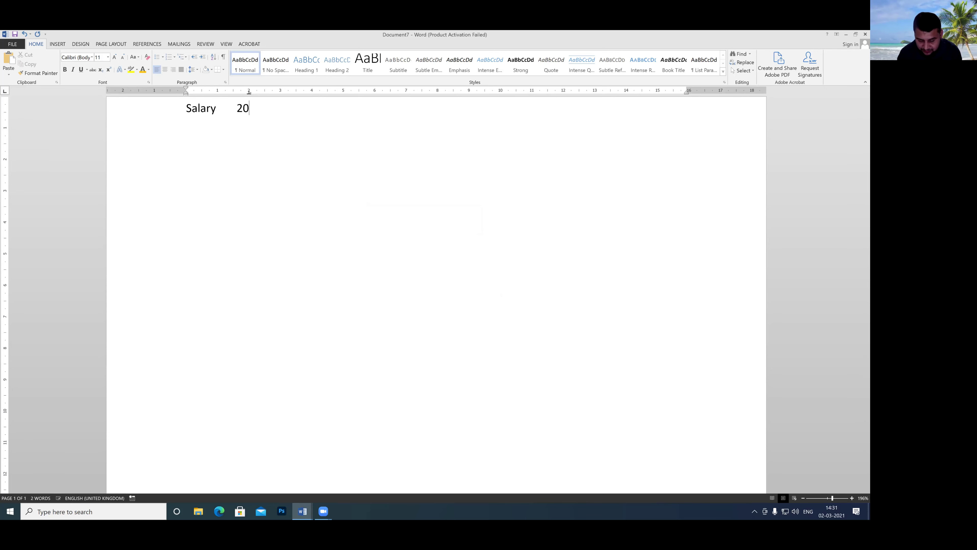
{"action": "type", "text": ".00"}
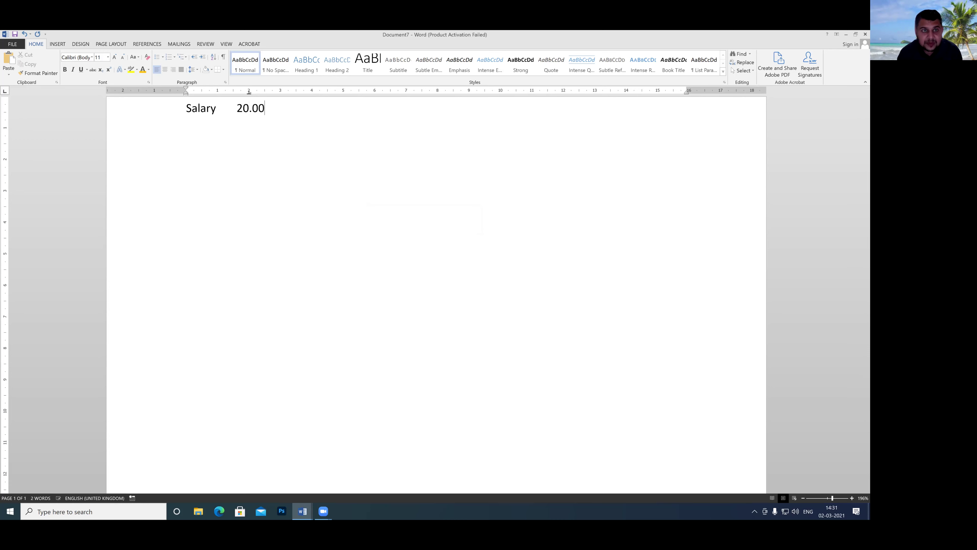
{"action": "key", "text": "Return"}
{"action": "type", "text": "haris"}
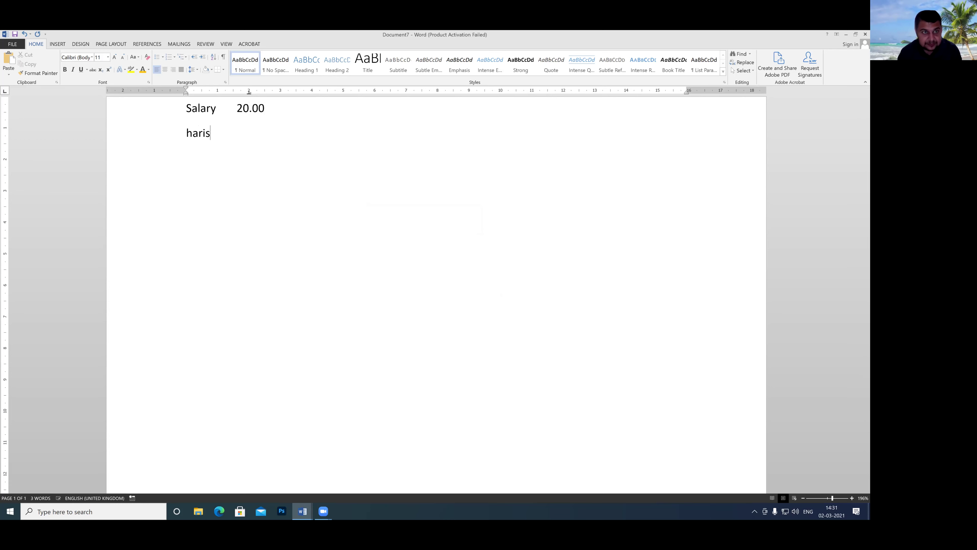
{"action": "type", "text": "h"}
{"action": "key", "text": "BackSpace"}
{"action": "key", "text": "BackSpace"}
{"action": "key", "text": "BackSpace"}
{"action": "key", "text": "BackSpace"}
{"action": "key", "text": "BackSpace"}
{"action": "key", "text": "BackSpace"}
{"action": "type", "text": "amount"}
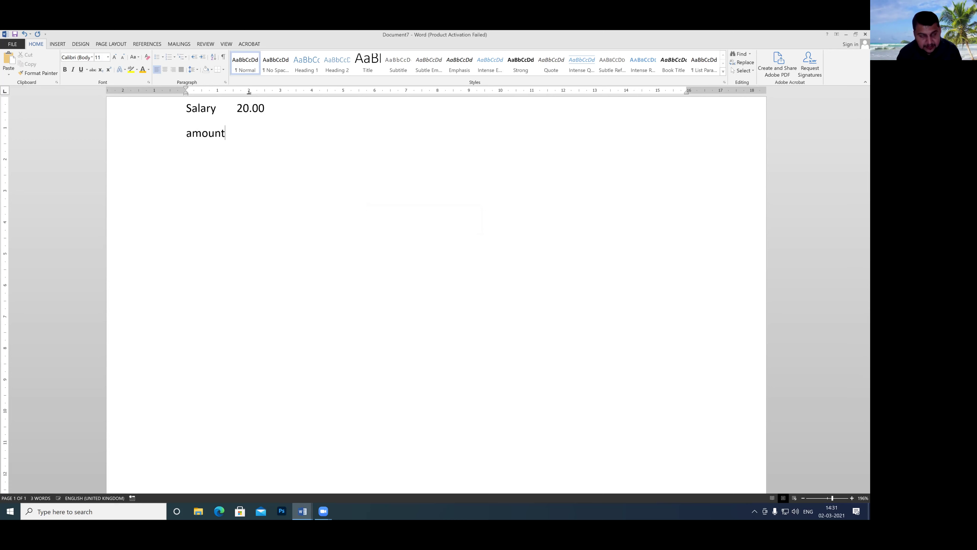
{"action": "key", "text": "Tab"}
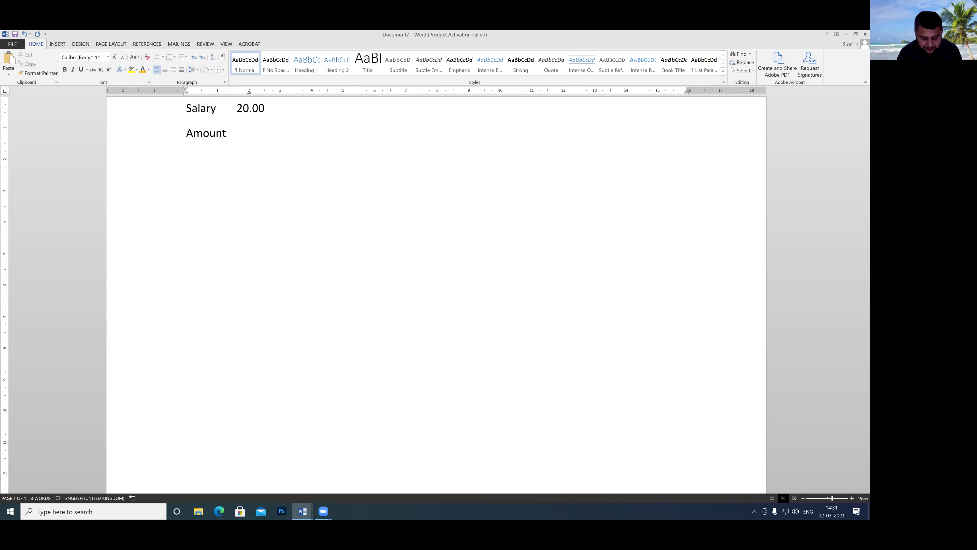
{"action": "type", "text": "34"}
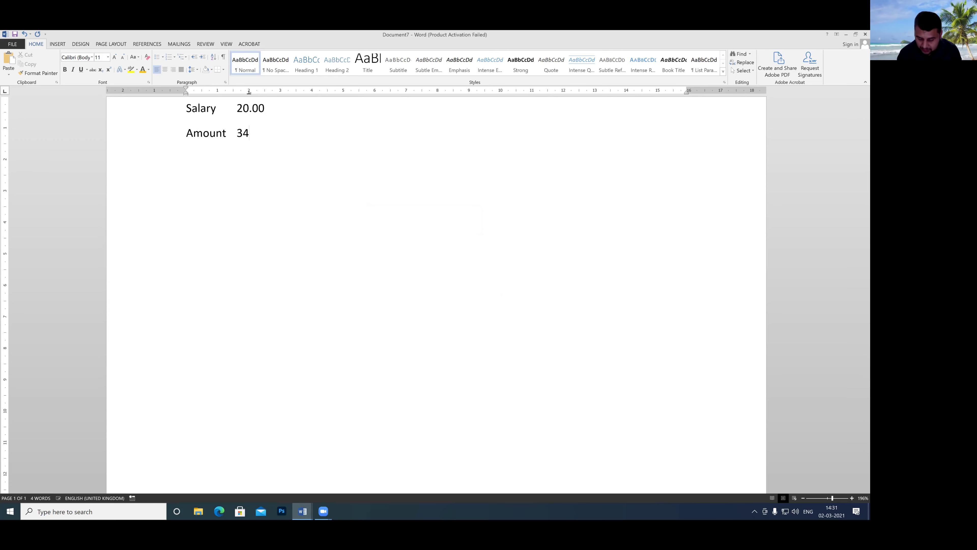
{"action": "type", "text": ".0"}
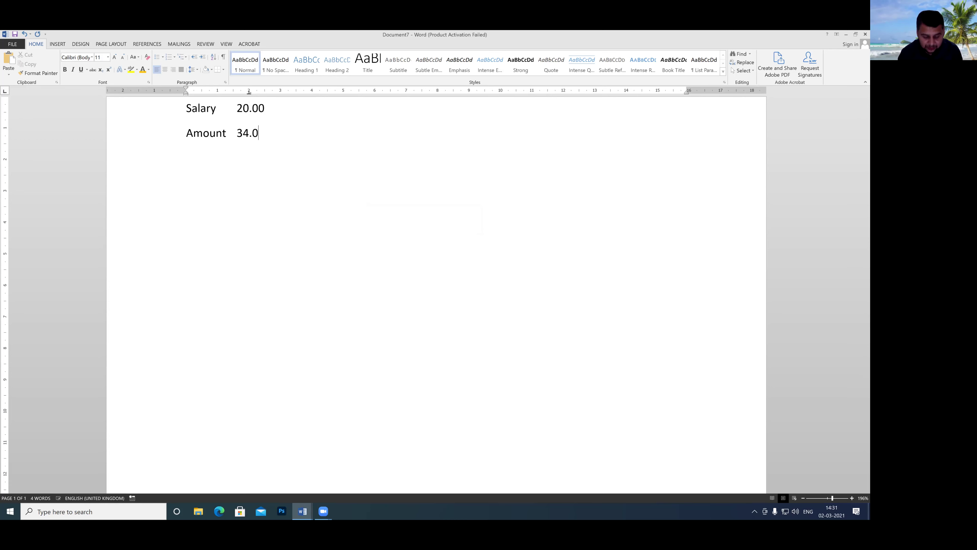
{"action": "type", "text": "3"}
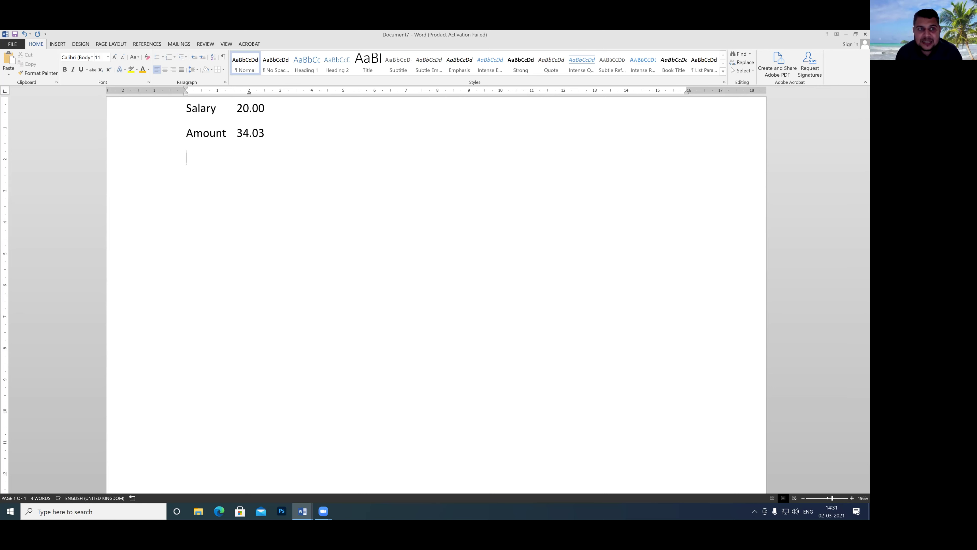
Change 20.00 to 2330.00 and select both lines.
{"action": "left_click", "coordinate": [243, 108]}
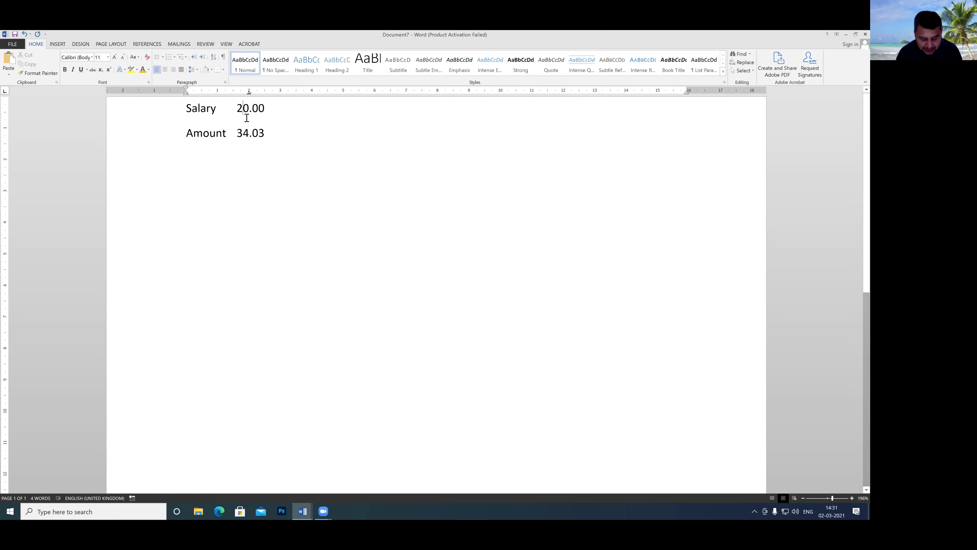
{"action": "type", "text": "33"}
{"action": "left_click", "coordinate": [252, 134]}
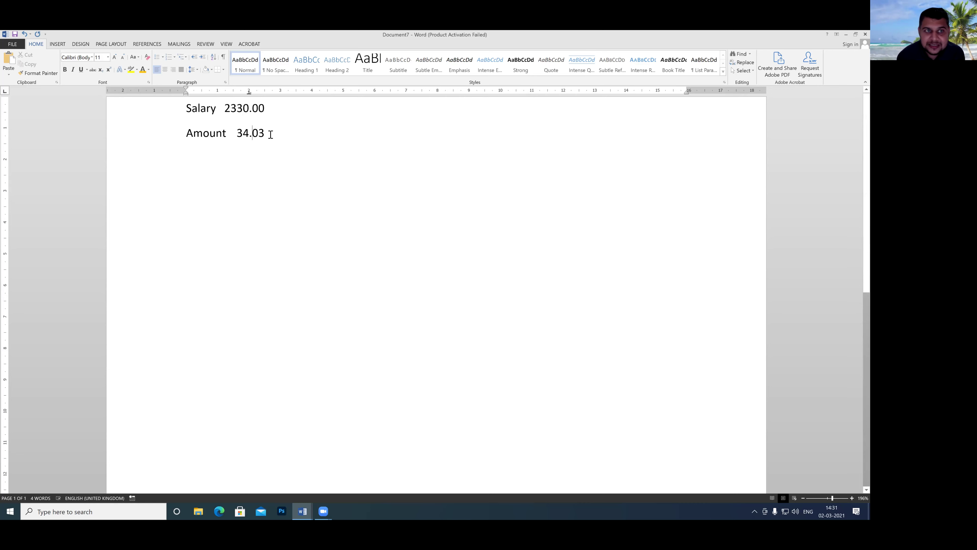
{"action": "left_click_drag", "start_coordinate": [270, 135], "coordinate": [179, 107]}
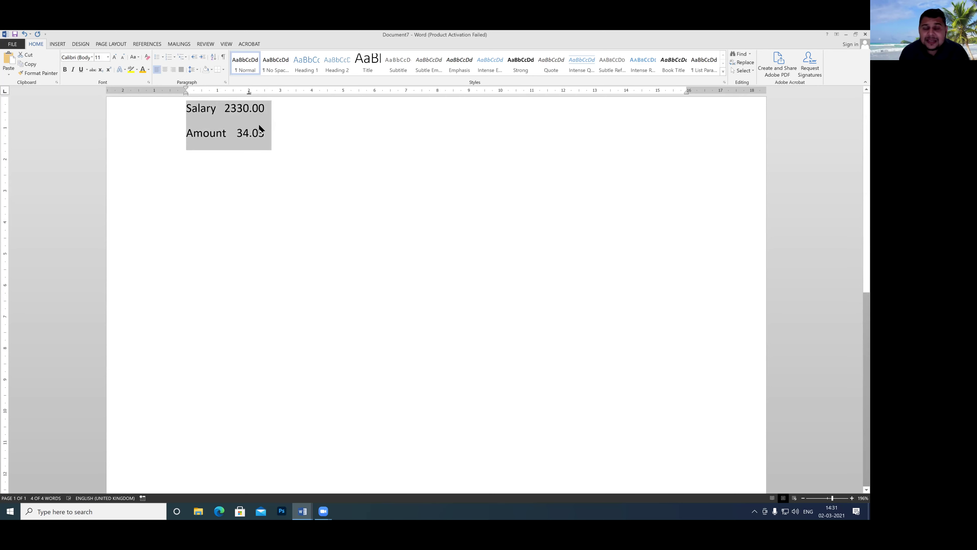
Clear all tab stops from the Salary and Amount lines, then delete both lines.
{"action": "double_click", "coordinate": [249, 92]}
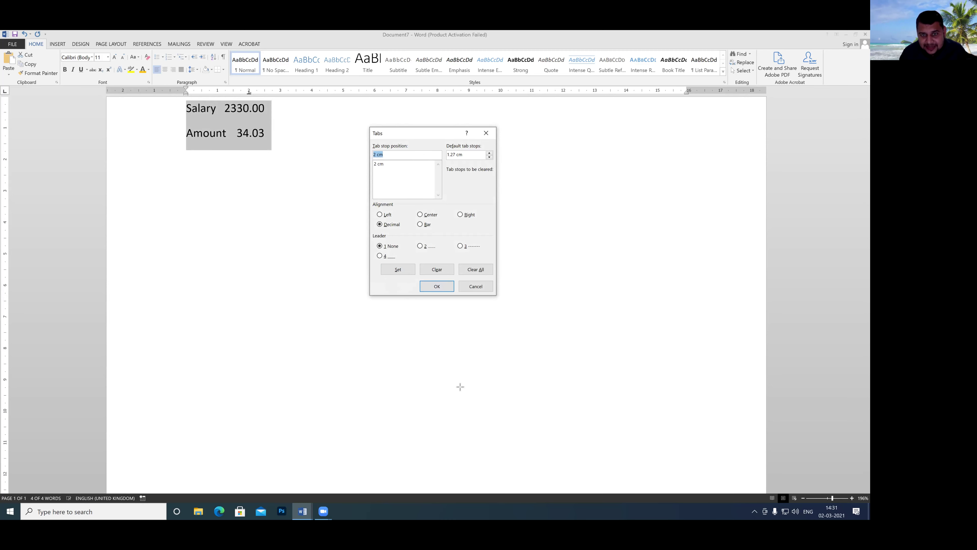
{"action": "left_click_drag", "start_coordinate": [415, 255], "coordinate": [495, 277]}
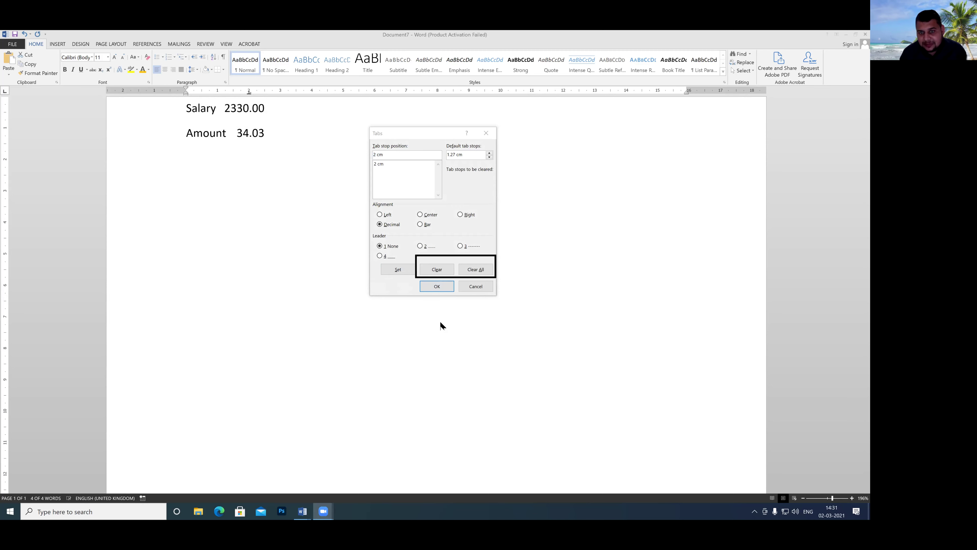
{"action": "left_click", "coordinate": [435, 286]}
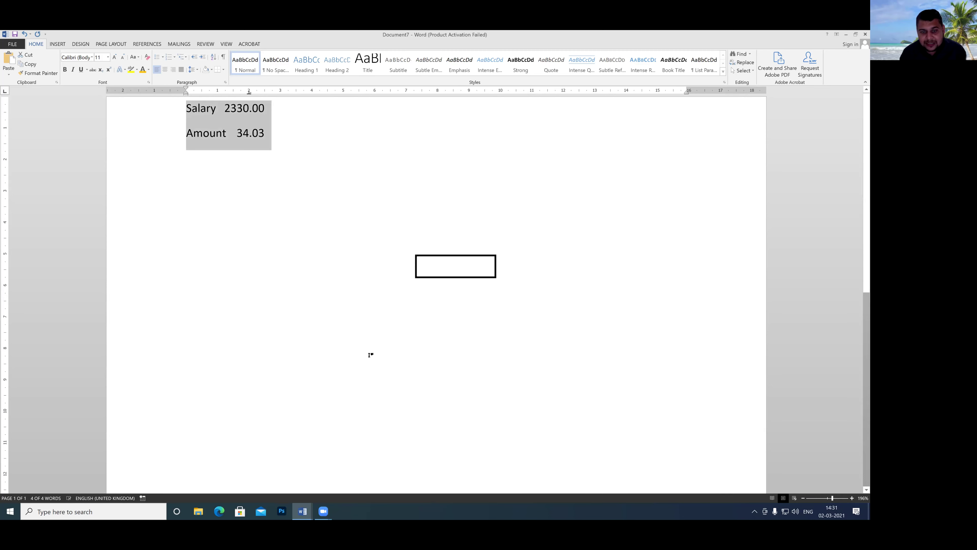
{"action": "double_click", "coordinate": [251, 93]}
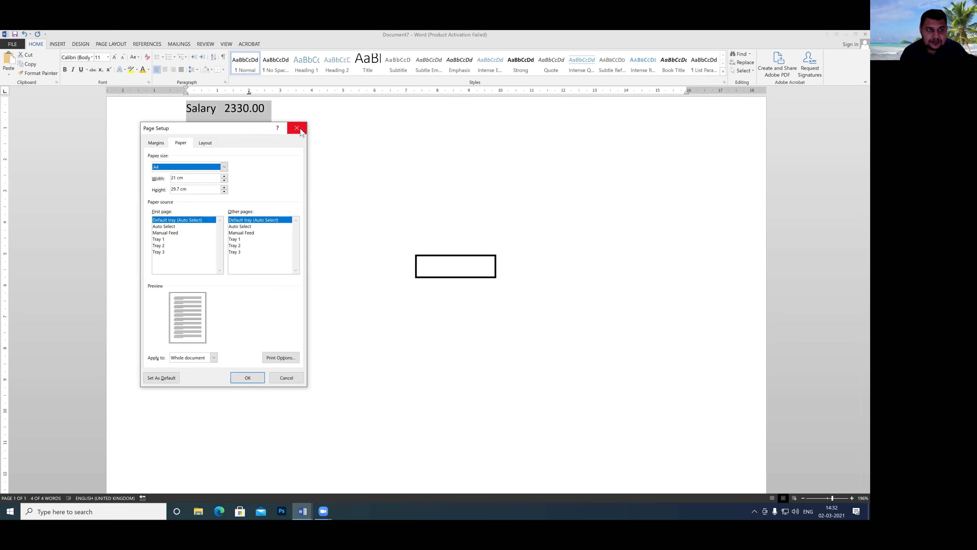
{"action": "left_click", "coordinate": [297, 128]}
{"action": "double_click", "coordinate": [249, 93]}
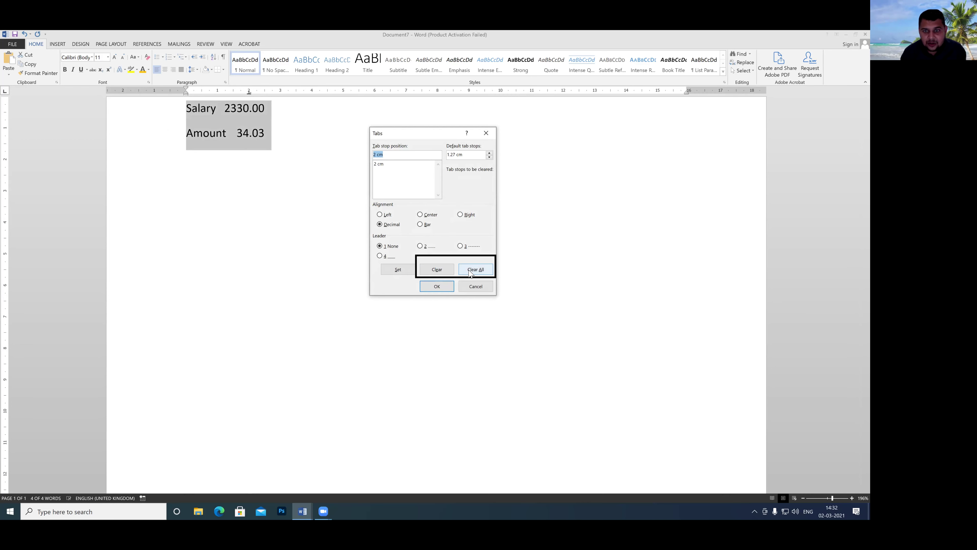
{"action": "left_click", "coordinate": [475, 269]}
{"action": "left_click", "coordinate": [437, 286]}
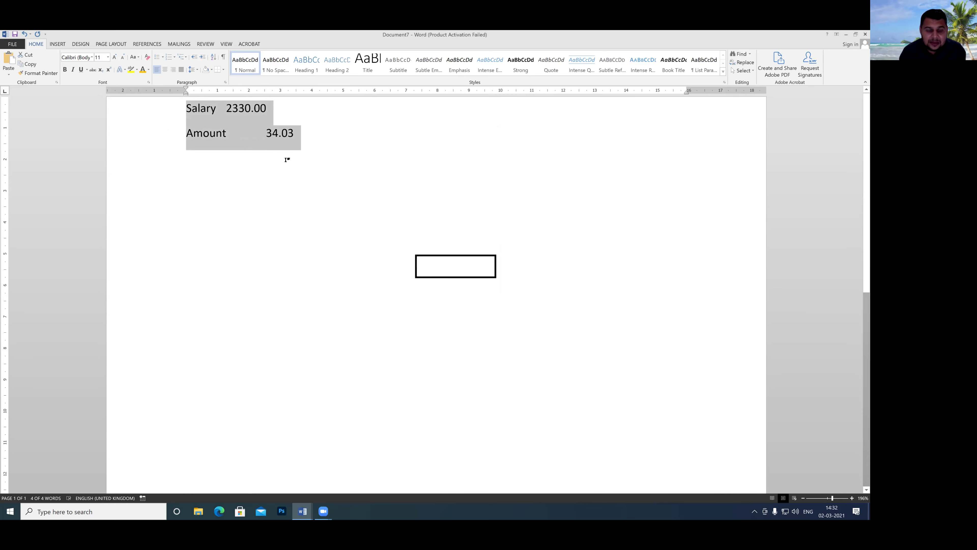
{"action": "key", "text": "Delete"}
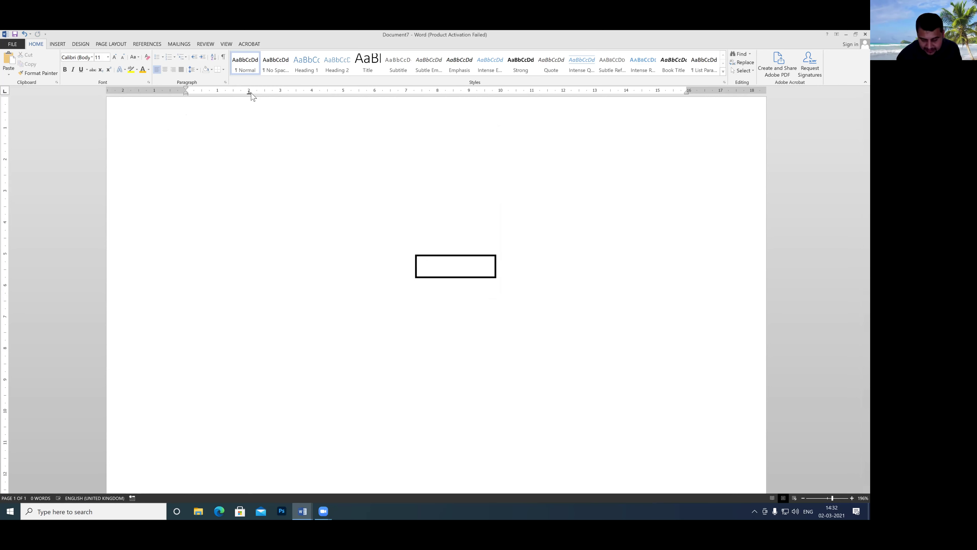
Create a new document and review the Paragraph dialog's two tabs without changing anything.
{"action": "key", "text": "ctrl+n"}
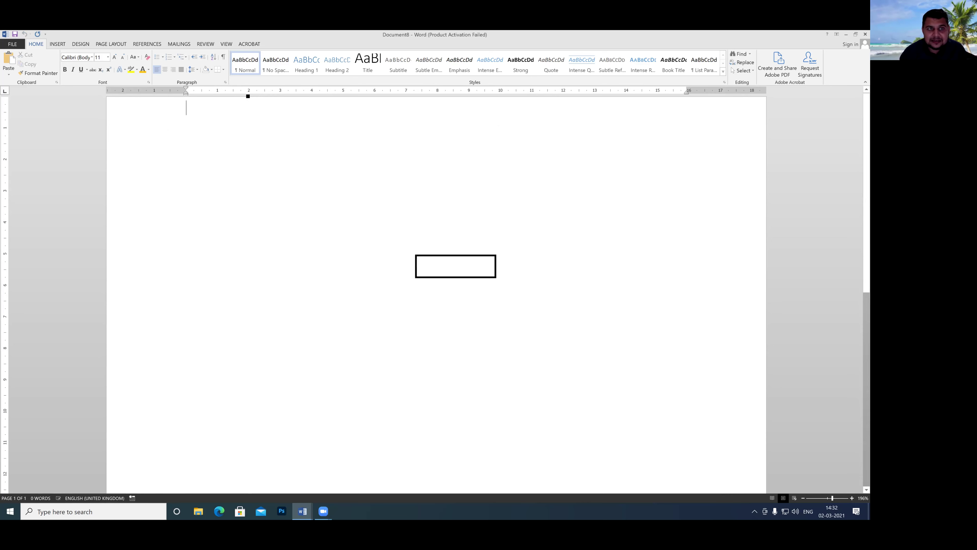
{"action": "left_click", "coordinate": [225, 82]}
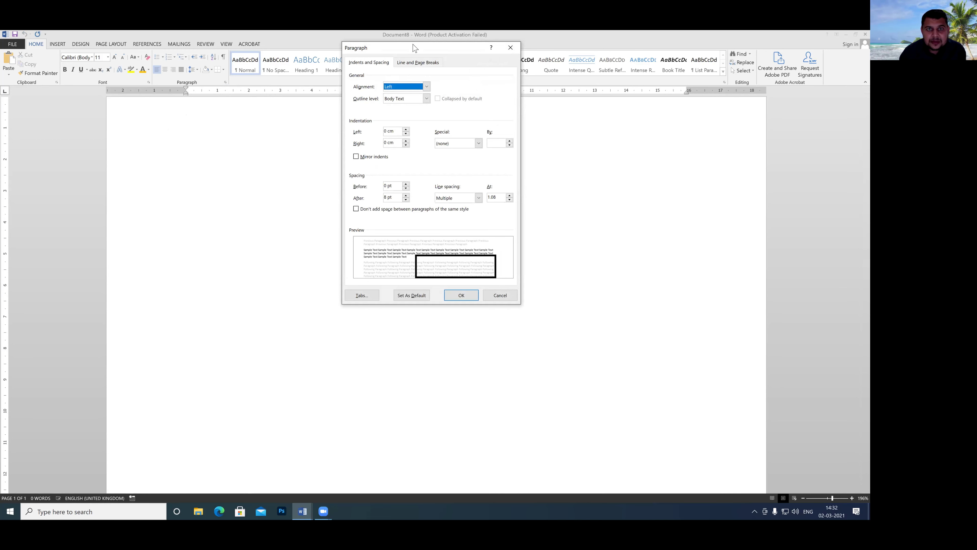
{"action": "left_click_drag", "start_coordinate": [414, 48], "coordinate": [388, 81]}
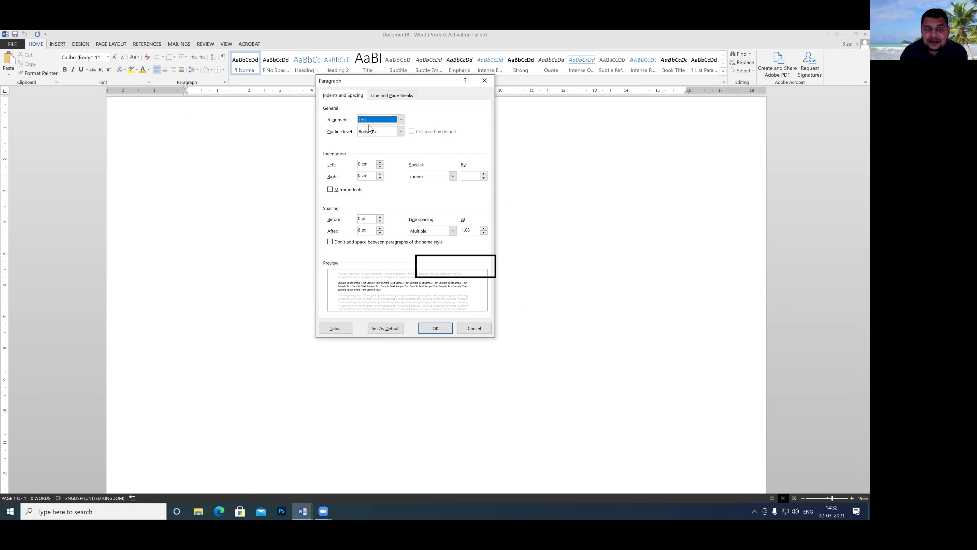
{"action": "left_click", "coordinate": [384, 96]}
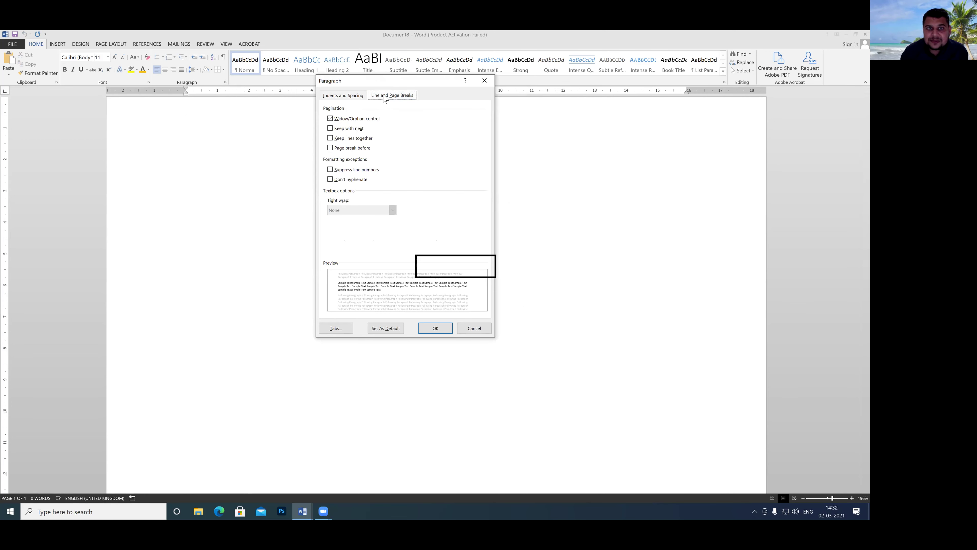
{"action": "left_click", "coordinate": [355, 96]}
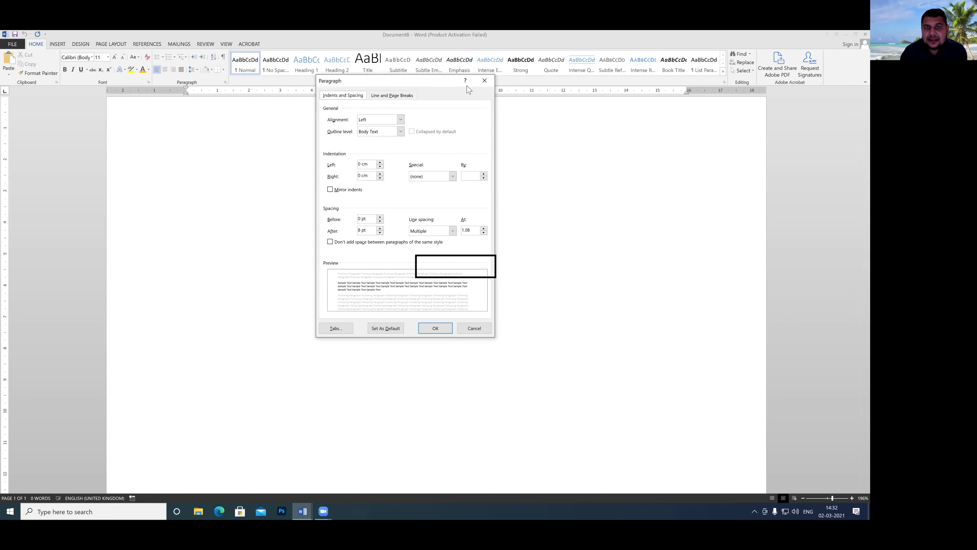
{"action": "left_click", "coordinate": [484, 80]}
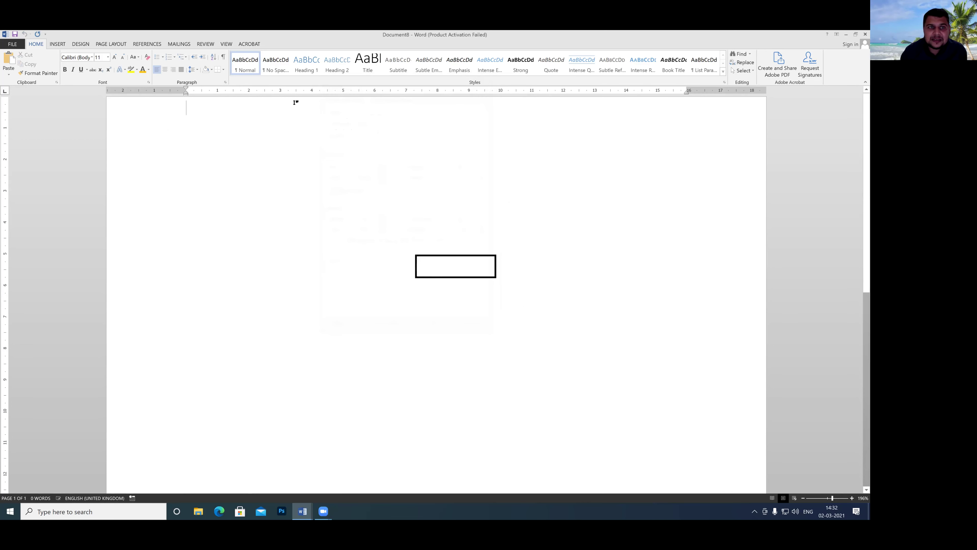
Add a 3 cm left tab stop and raise default tab stops to 4.2 cm.
{"action": "double_click", "coordinate": [280, 92]}
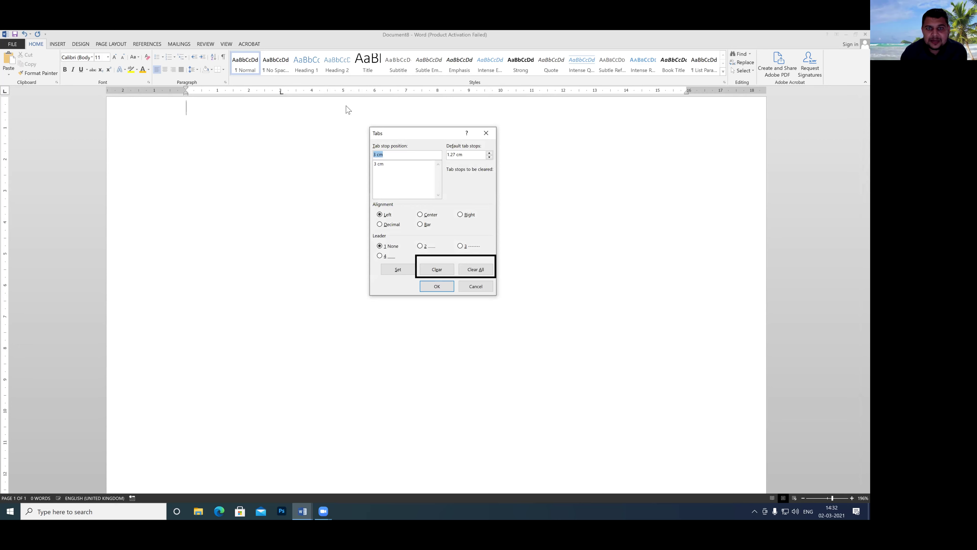
{"action": "left_click_drag", "start_coordinate": [390, 136], "coordinate": [316, 137]}
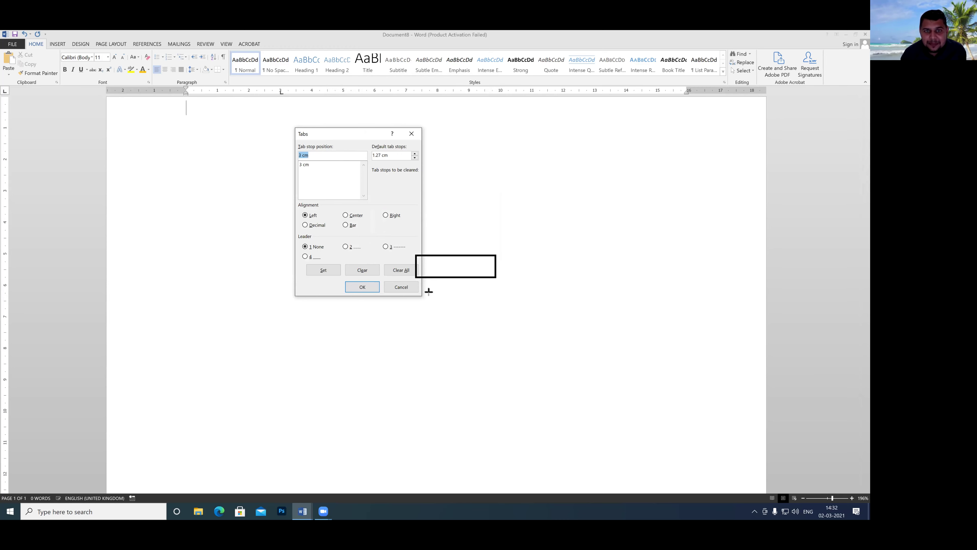
{"action": "left_click_drag", "start_coordinate": [367, 149], "coordinate": [427, 164]}
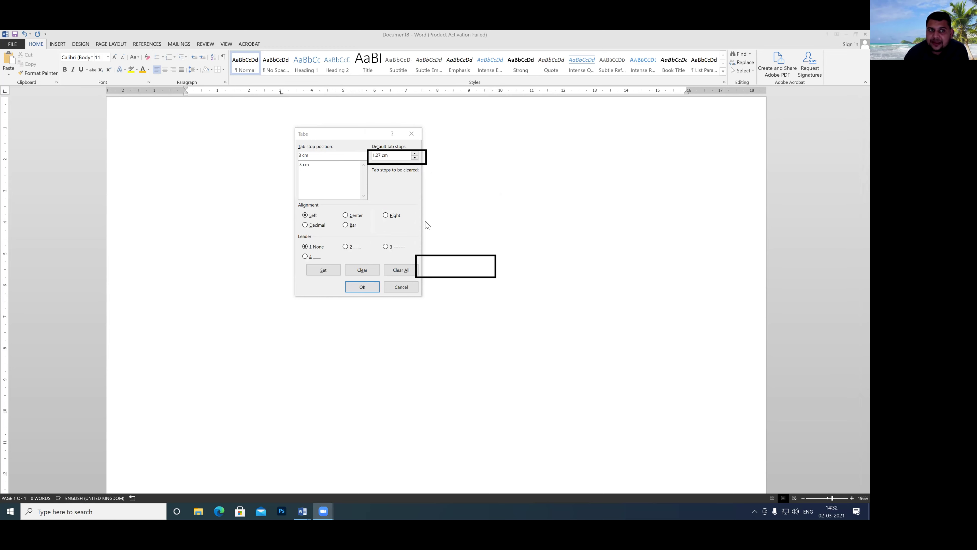
{"action": "left_click", "coordinate": [415, 153]}
{"action": "left_click", "coordinate": [415, 153]}
{"action": "type", "text": "4.2"}
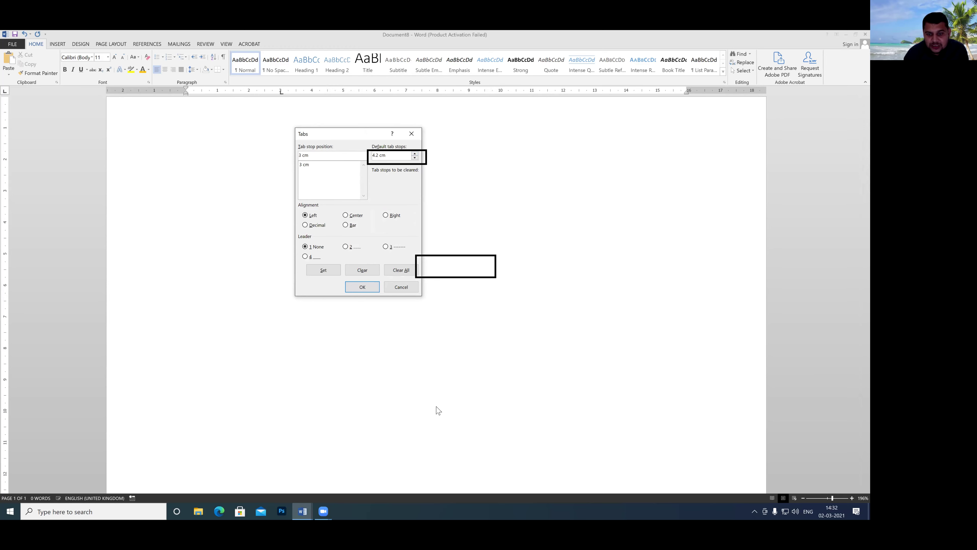
Add a second left tab stop at 5 cm via the Tab stop position field.
{"action": "left_click_drag", "start_coordinate": [296, 151], "coordinate": [325, 169]}
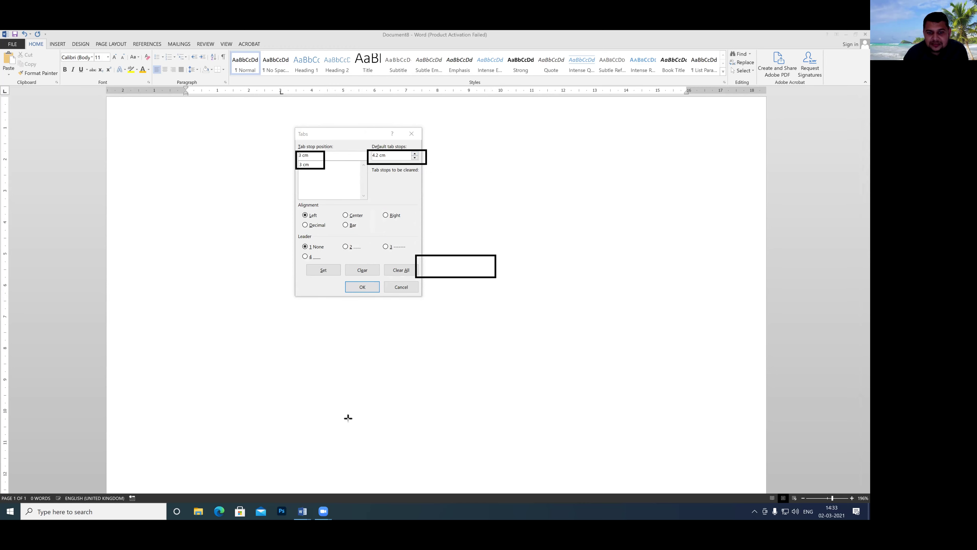
{"action": "left_click", "coordinate": [303, 156]}
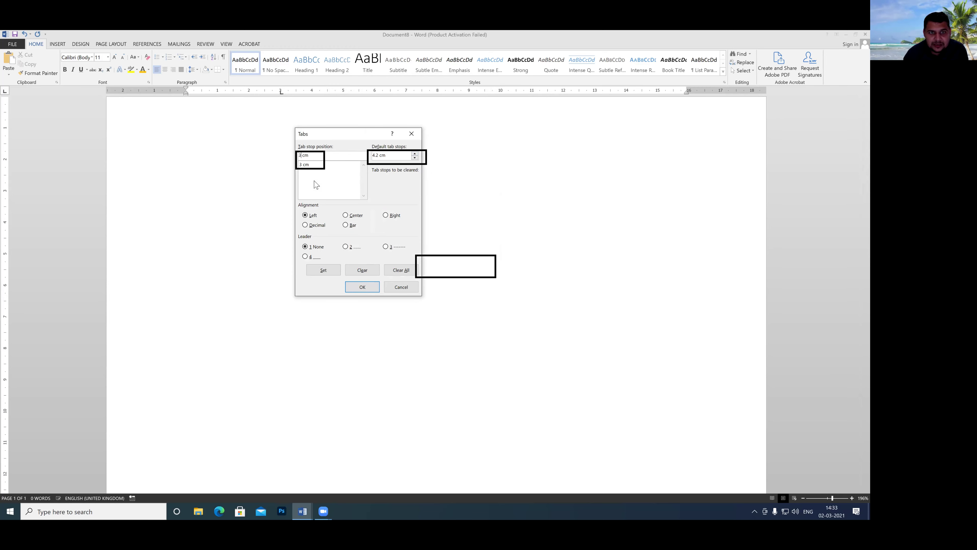
{"action": "key", "text": "BackSpace"}
{"action": "type", "text": "5"}
{"action": "key", "text": "Return"}
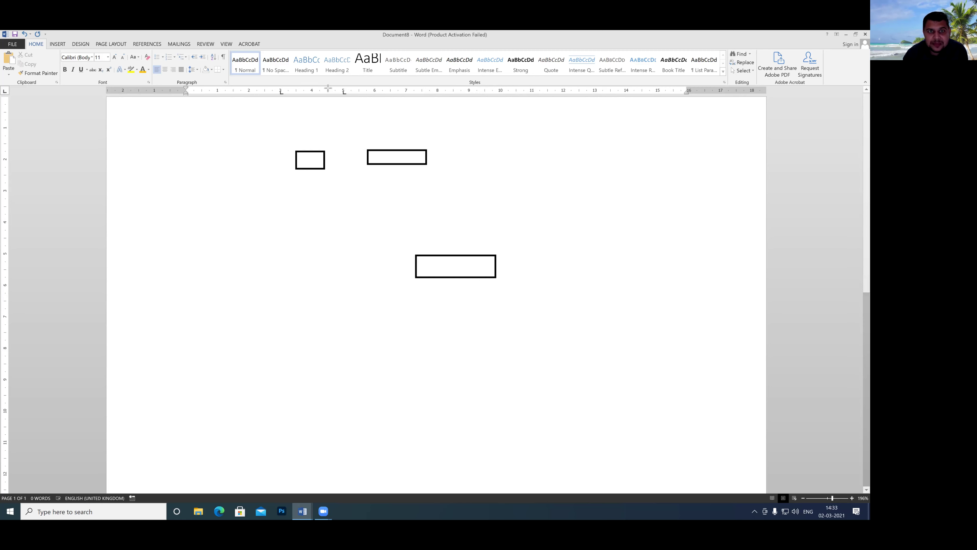
{"action": "left_click_drag", "start_coordinate": [329, 83], "coordinate": [356, 102]}
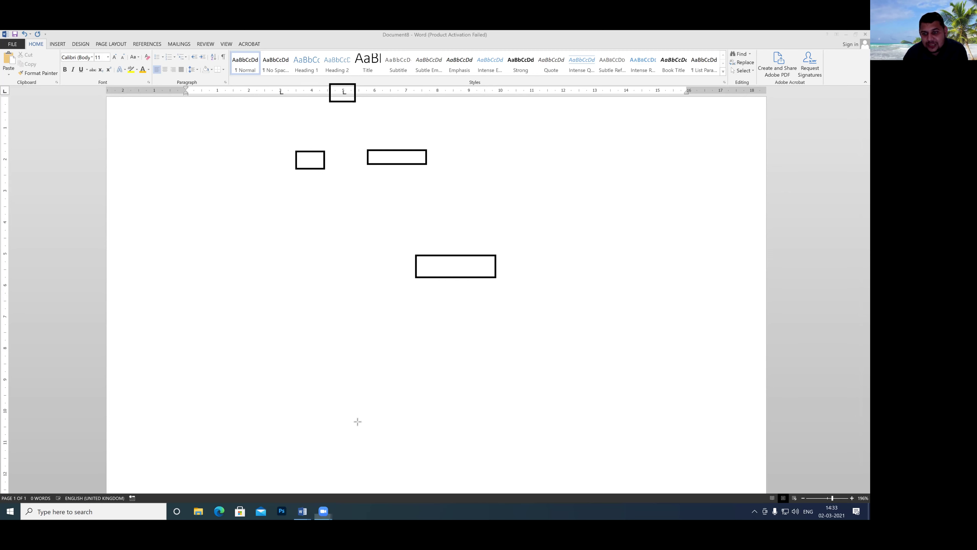
{"action": "key", "text": "e"}
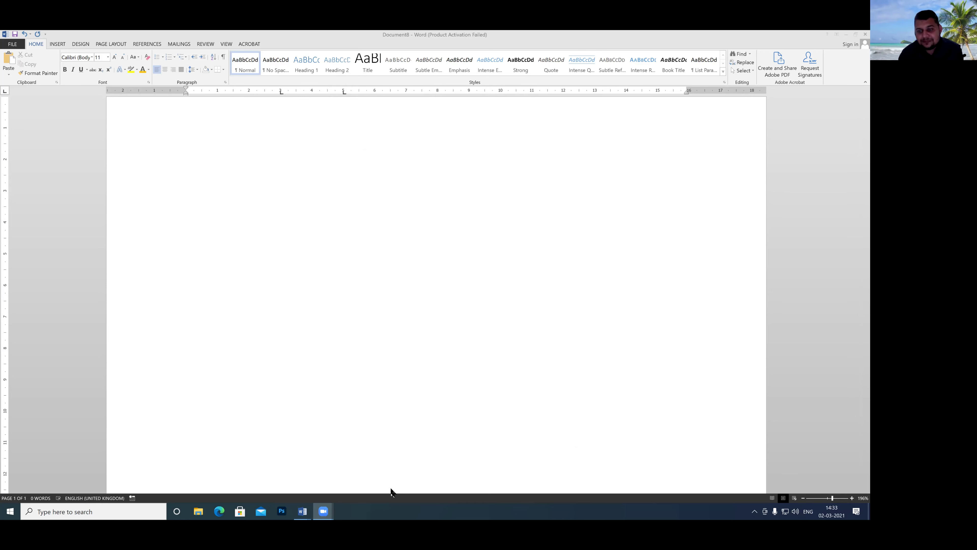
Create a new blank document and type 'chapter' on its first line.
{"action": "left_click", "coordinate": [366, 269]}
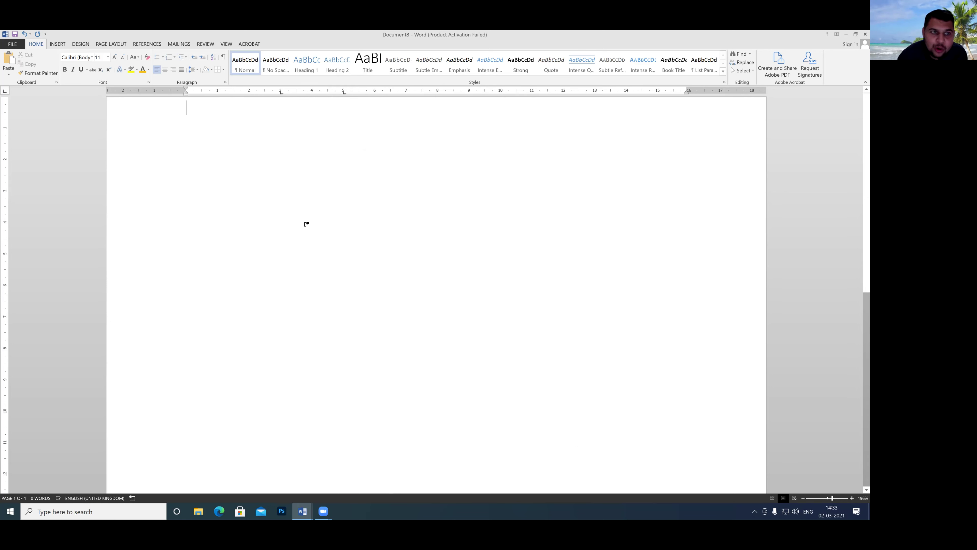
{"action": "key", "text": "ctrl+n"}
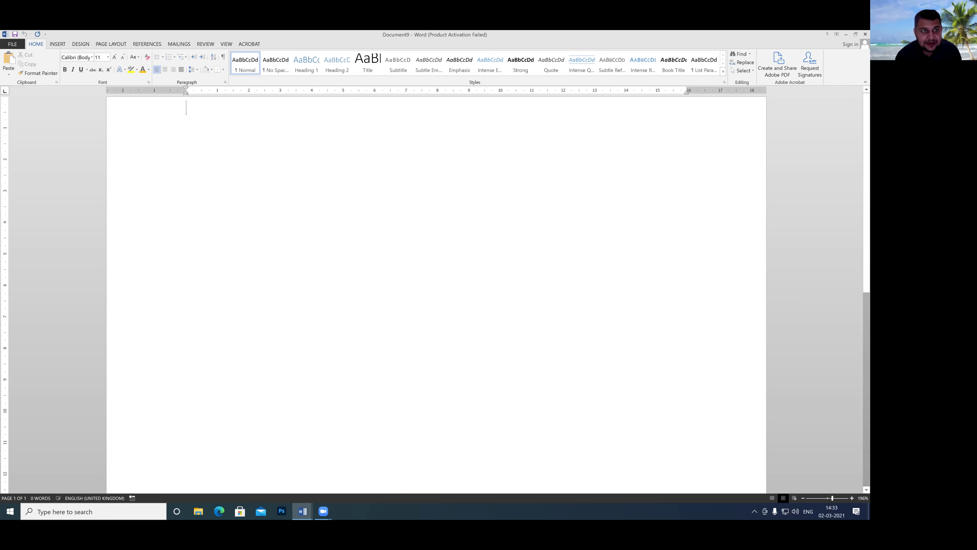
{"action": "type", "text": "1."}
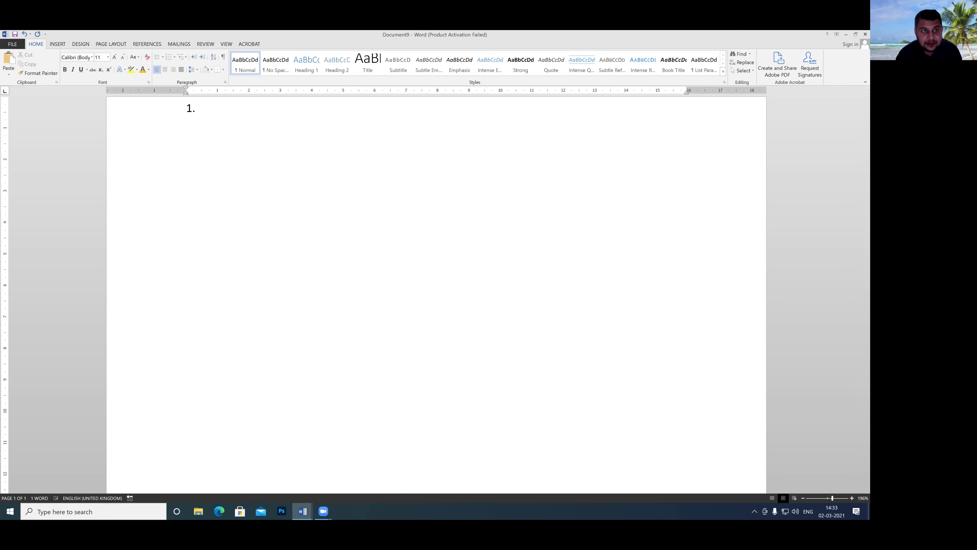
{"action": "type", "text": "na"}
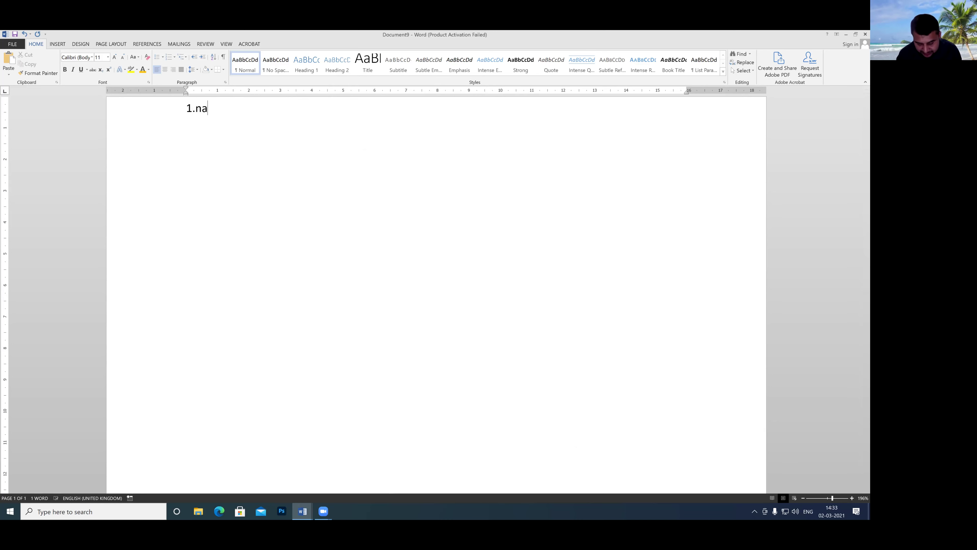
{"action": "key", "text": "BackSpace"}
{"action": "key", "text": "BackSpace"}
{"action": "type", "text": "chap"}
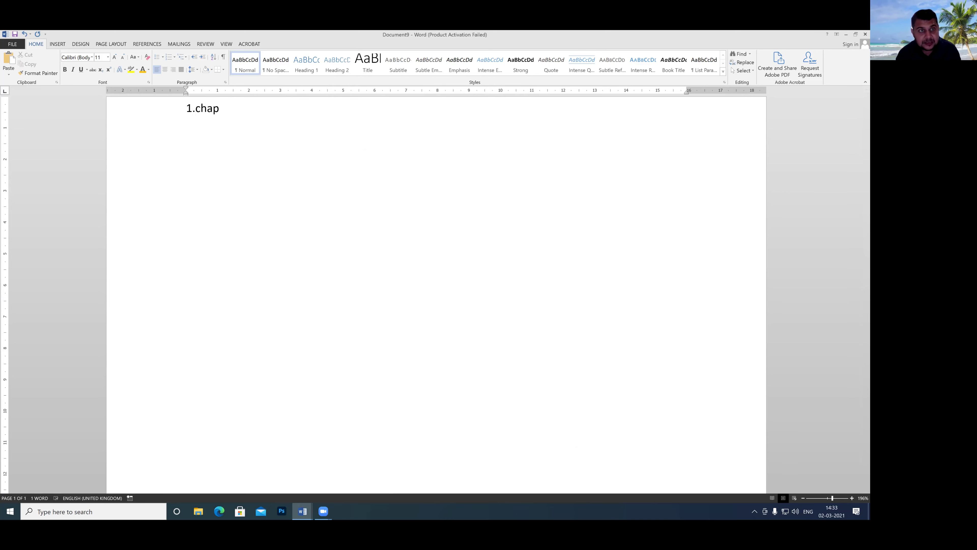
{"action": "type", "text": "ter"}
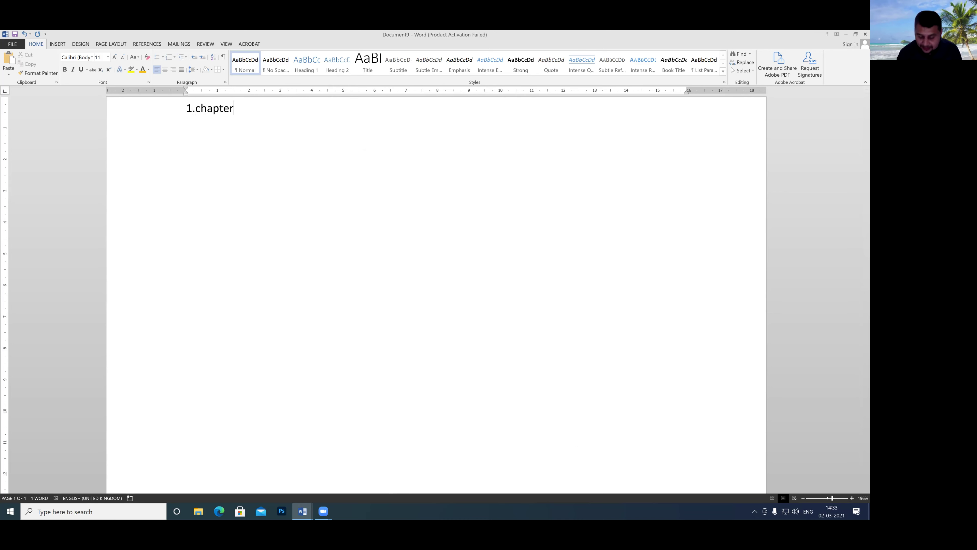
{"action": "key", "text": "Return"}
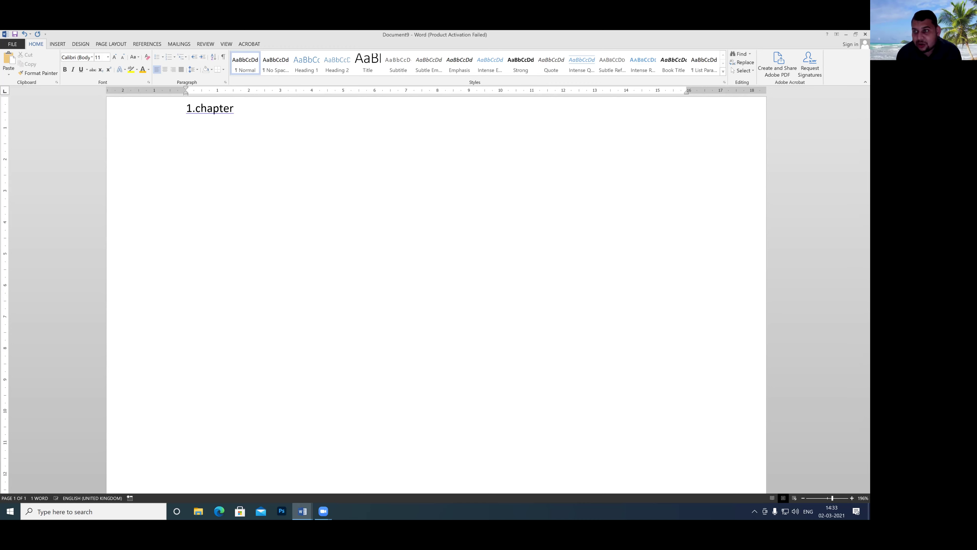
Delete the '1.' prefix in front of 'chapter'.
{"action": "left_click", "coordinate": [195, 110]}
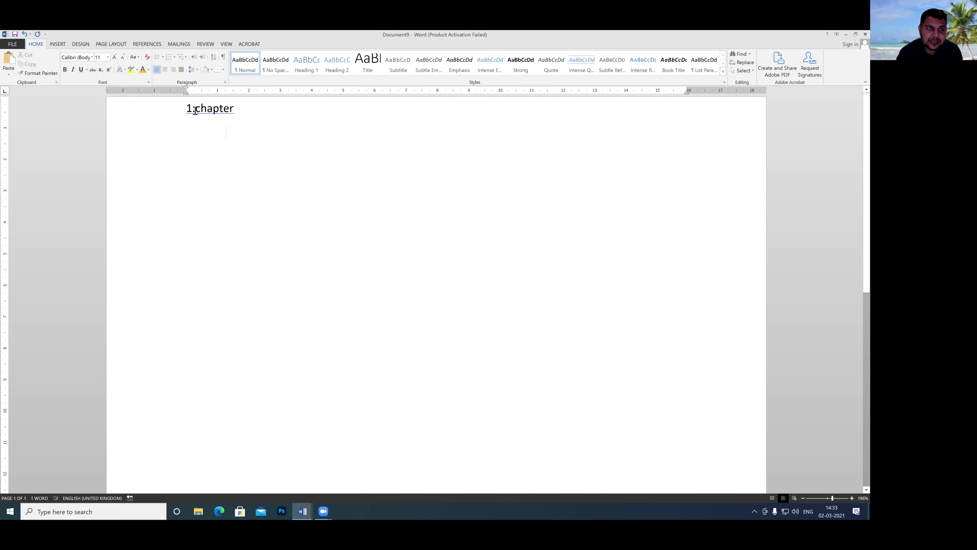
{"action": "key", "text": "BackSpace"}
{"action": "key", "text": "BackSpace"}
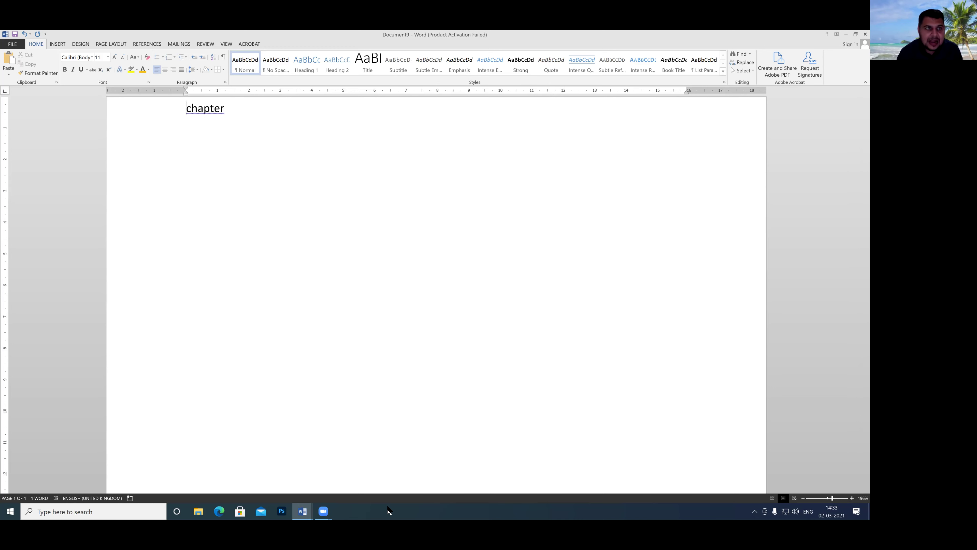
{"action": "left_click_drag", "start_coordinate": [148, 160], "coordinate": [166, 64]}
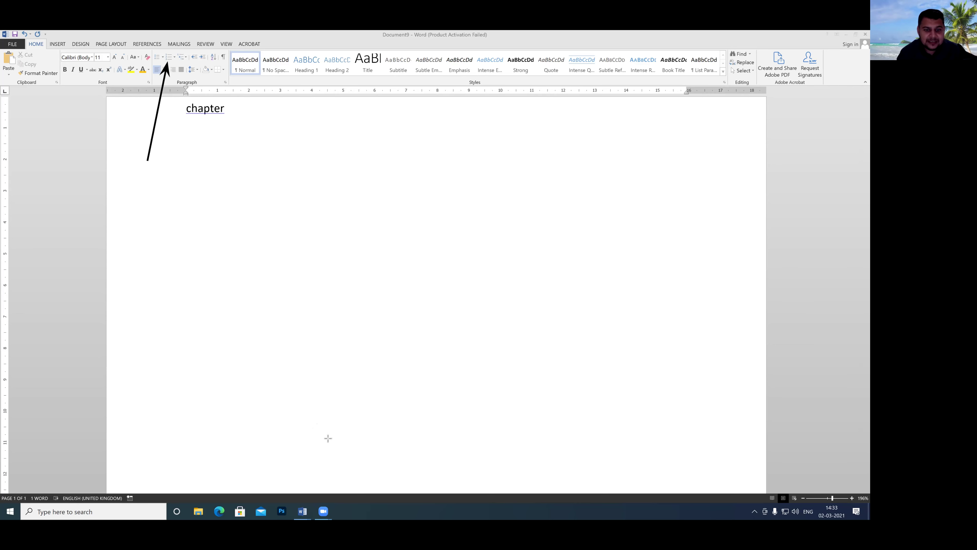
Apply 1. 2. 3. numbering to chapter, add sub-item 'Heading 1' and an empty third-level item.
{"action": "left_click", "coordinate": [175, 57]}
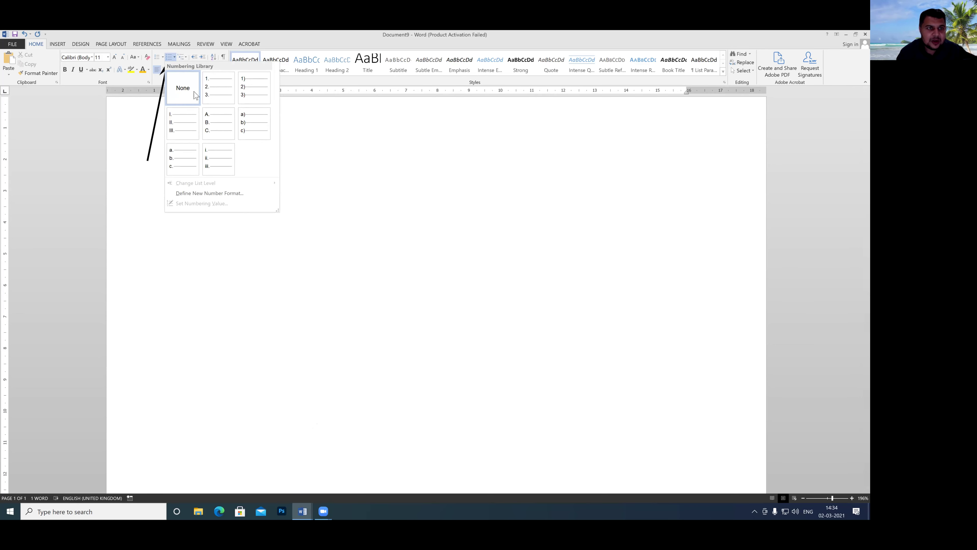
{"action": "left_click", "coordinate": [220, 97]}
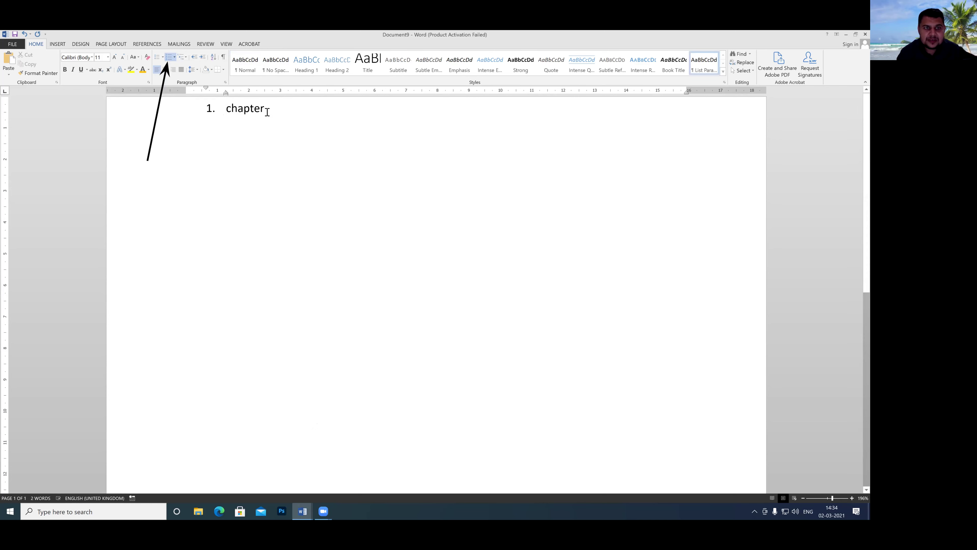
{"action": "key", "text": "Return"}
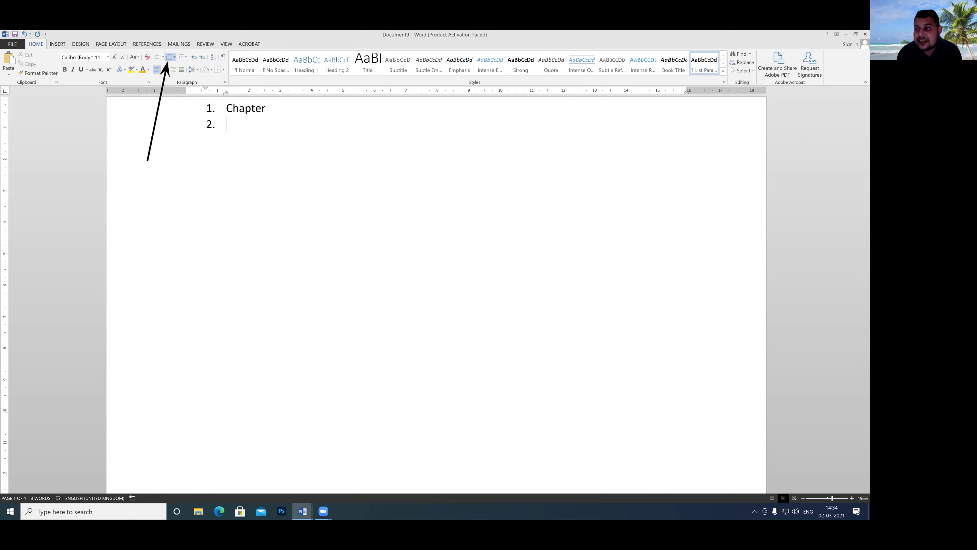
{"action": "key", "text": "Tab"}
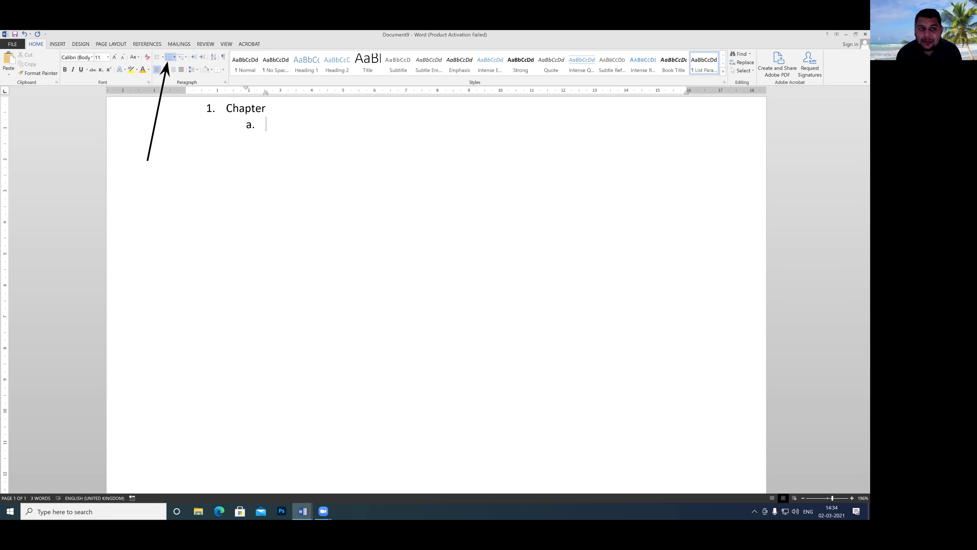
{"action": "type", "text": "heading 1"}
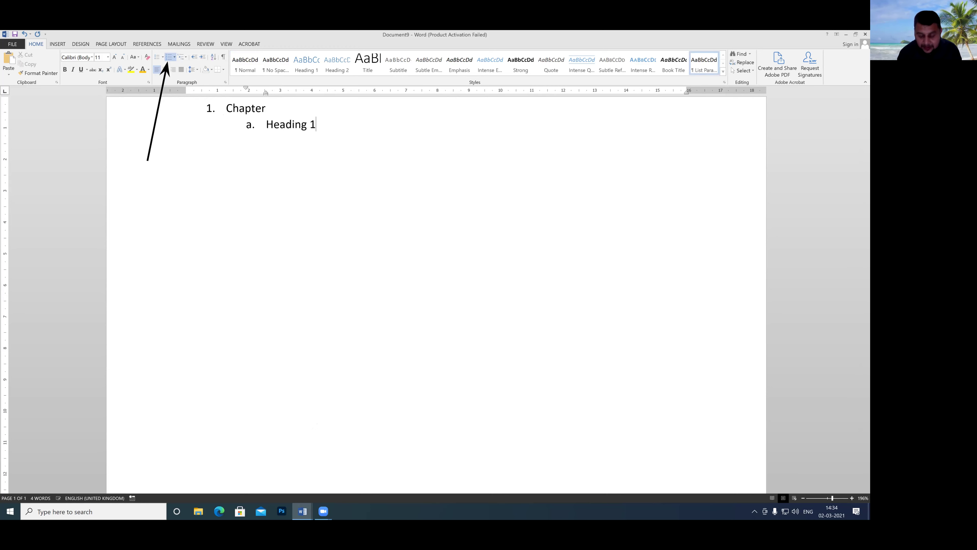
{"action": "key", "text": "Return"}
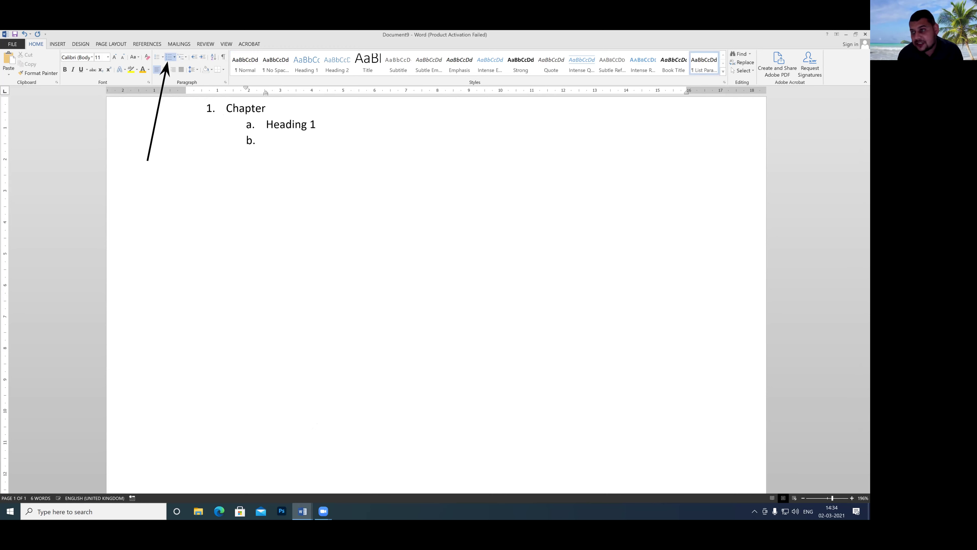
{"action": "key", "text": "Tab"}
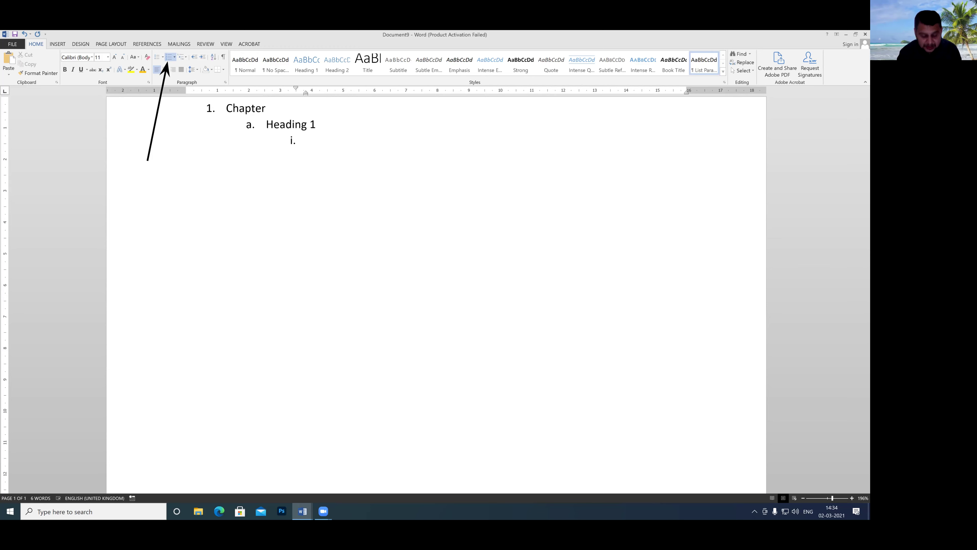
Type 'Sub heading' at the third level, then add 'Heading 2' as the next second-level item.
{"action": "type", "text": "subhe"}
{"action": "key", "text": "BackSpace"}
{"action": "key", "text": "BackSpace"}
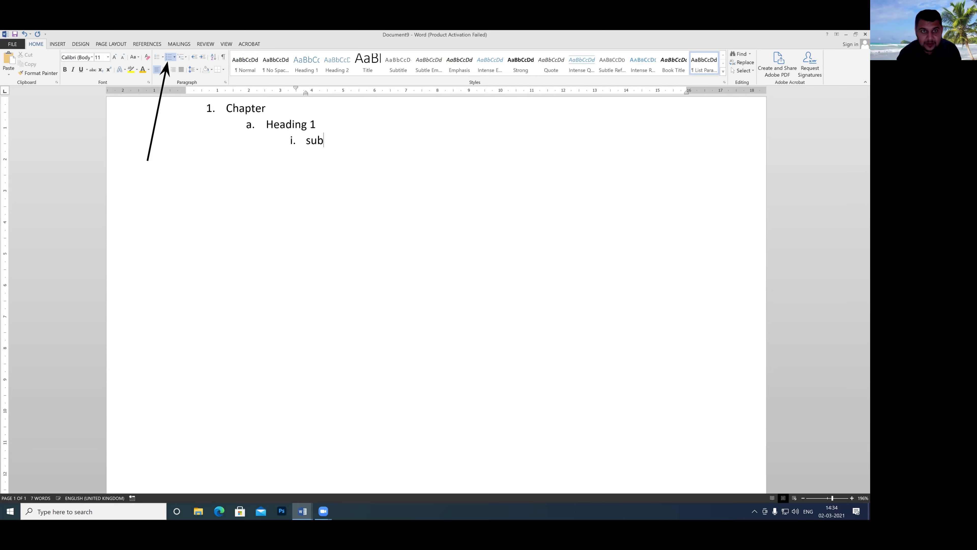
{"action": "type", "text": "Sub heading"}
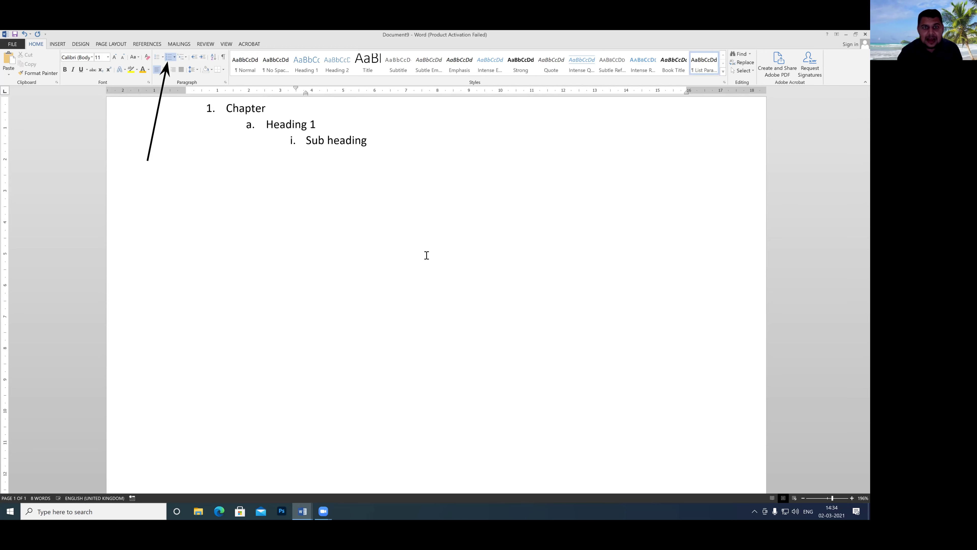
{"action": "key", "text": "Return"}
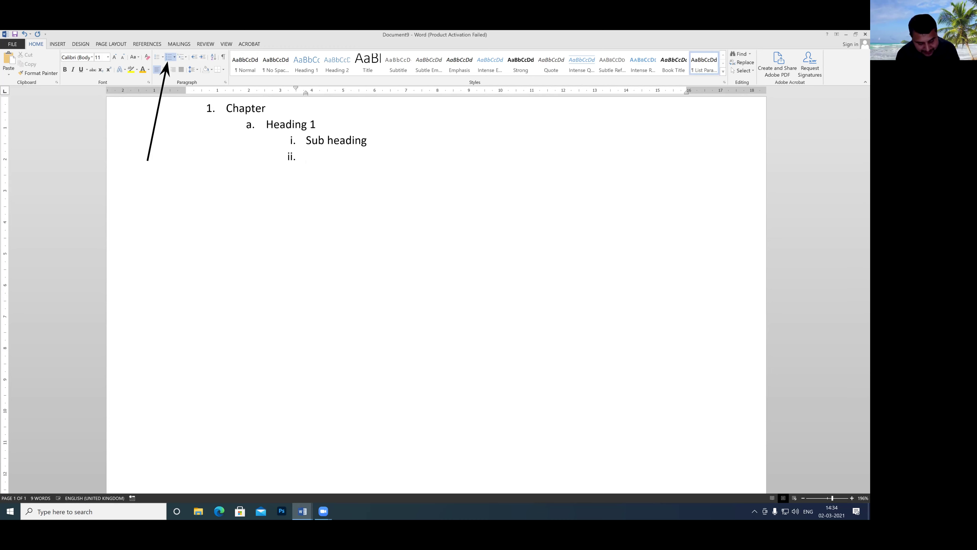
{"action": "key", "text": "shift+Tab"}
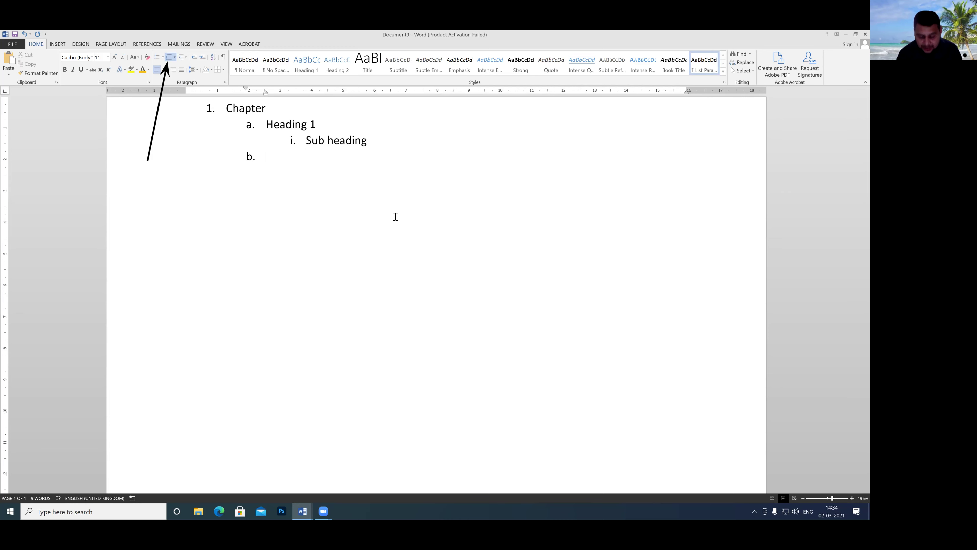
{"action": "type", "text": "heading 2"}
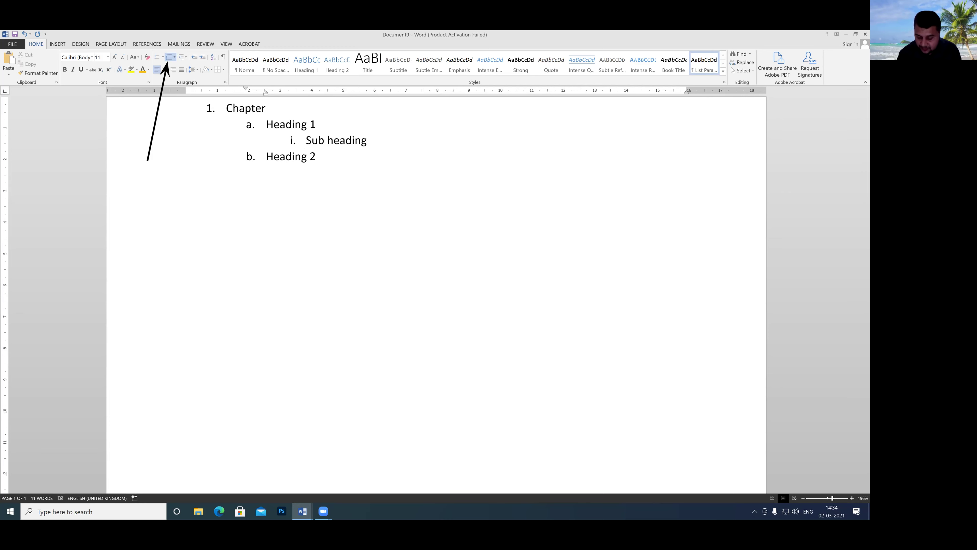
Add 'Sub' beneath Heading 2 and promote 'heading' to a top-level list item.
{"action": "key", "text": "Return"}
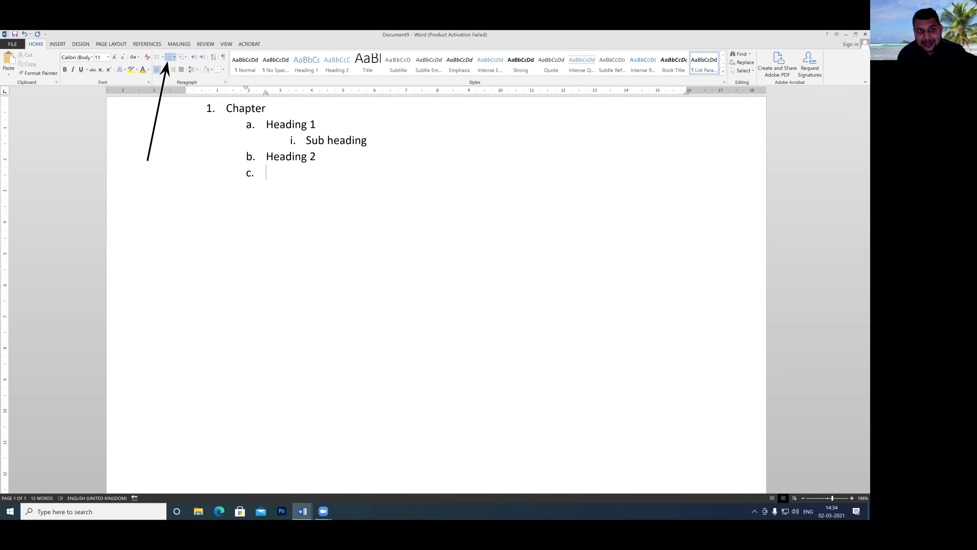
{"action": "key", "text": "Tab"}
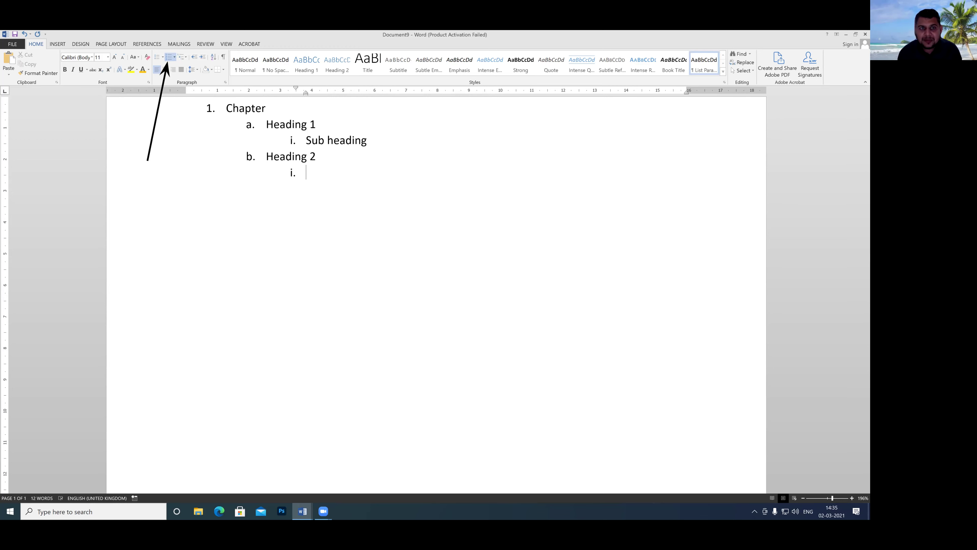
{"action": "type", "text": "S"}
{"action": "key", "text": "BackSpace"}
{"action": "type", "text": "subheading"}
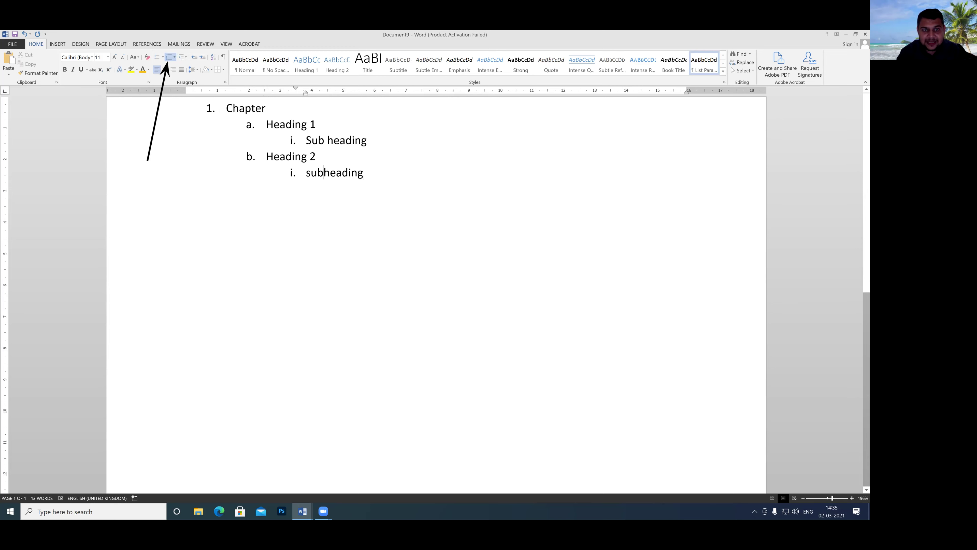
{"action": "key", "text": "Return"}
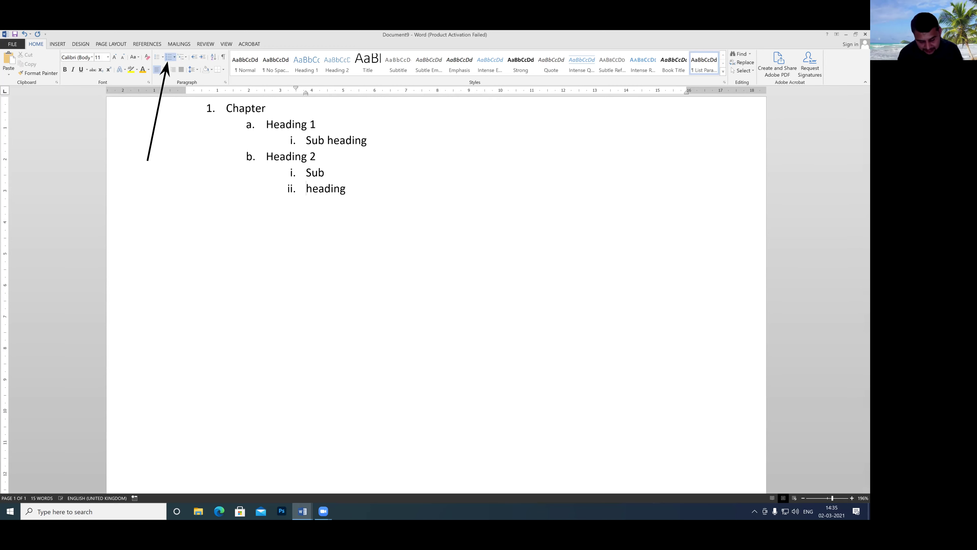
{"action": "key", "text": "shift+Tab"}
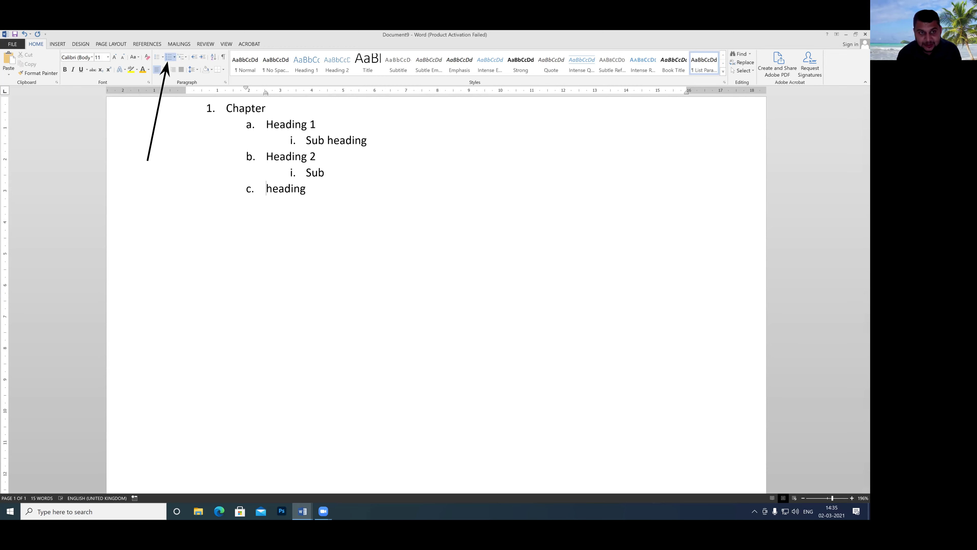
{"action": "key", "text": "shift+Tab"}
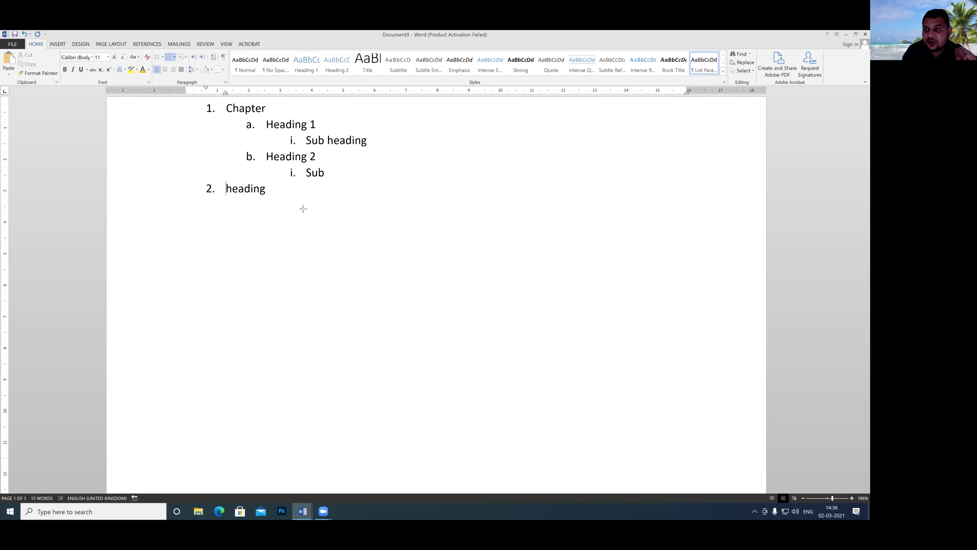
Open the Paragraph settings dialog for the top-level 'heading' item.
{"action": "left_click_drag", "start_coordinate": [303, 208], "coordinate": [228, 84]}
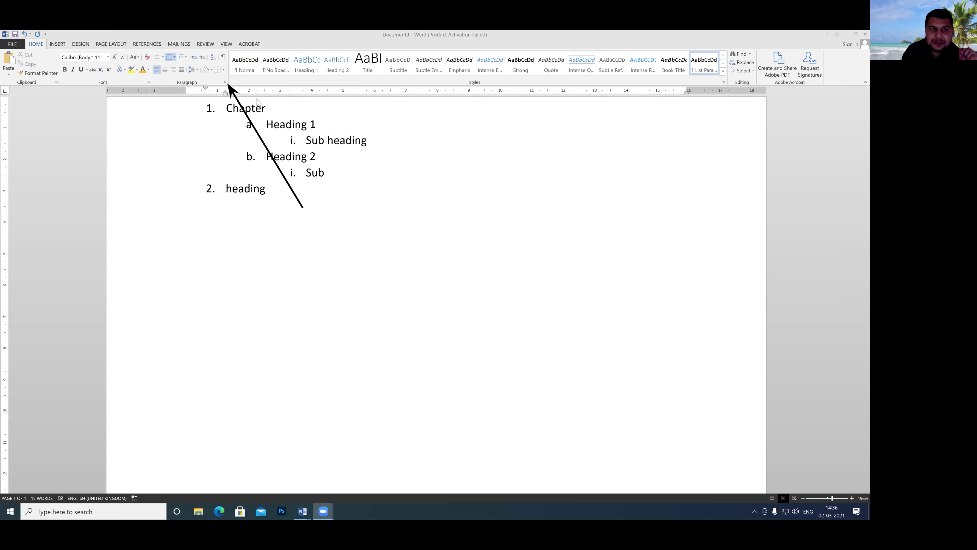
{"action": "left_click", "coordinate": [226, 85]}
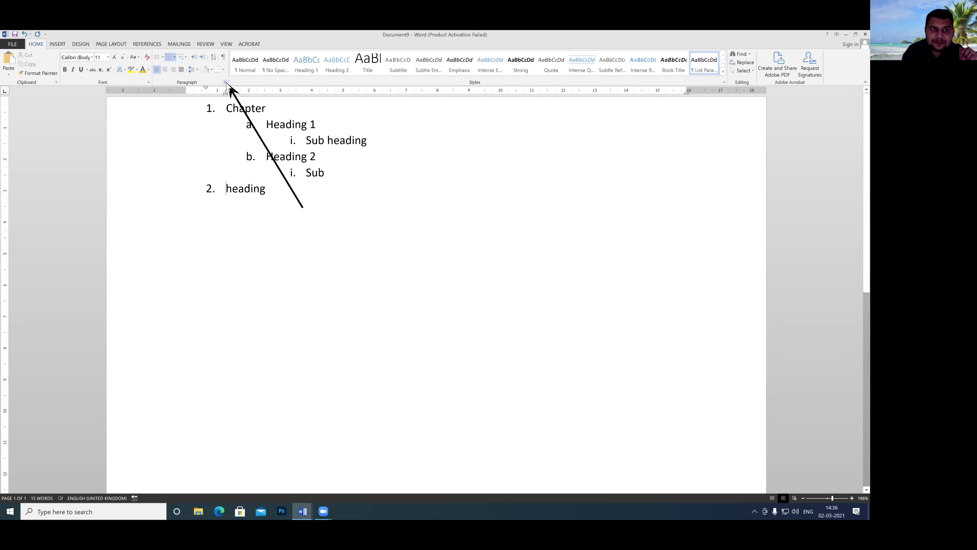
{"action": "left_click", "coordinate": [225, 83]}
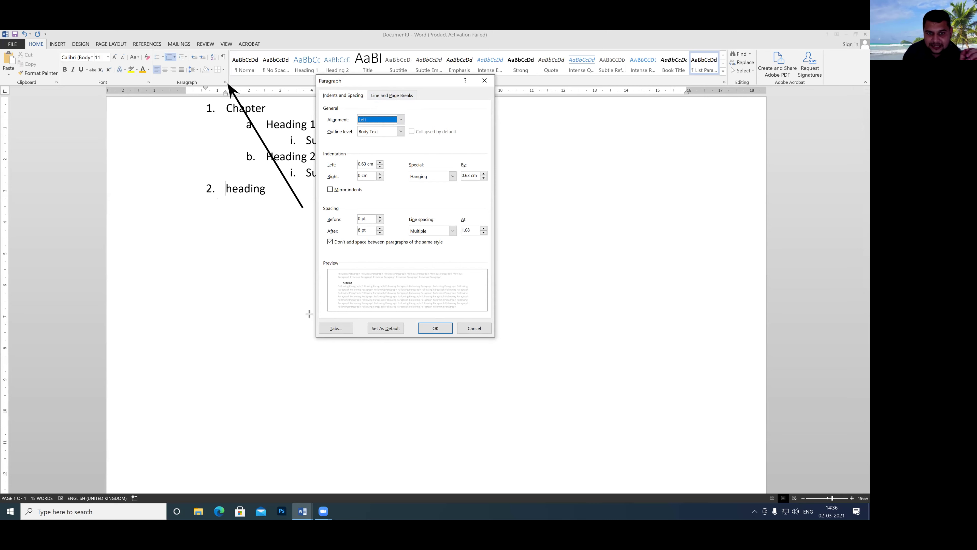
{"action": "left_click_drag", "start_coordinate": [309, 313], "coordinate": [370, 340]}
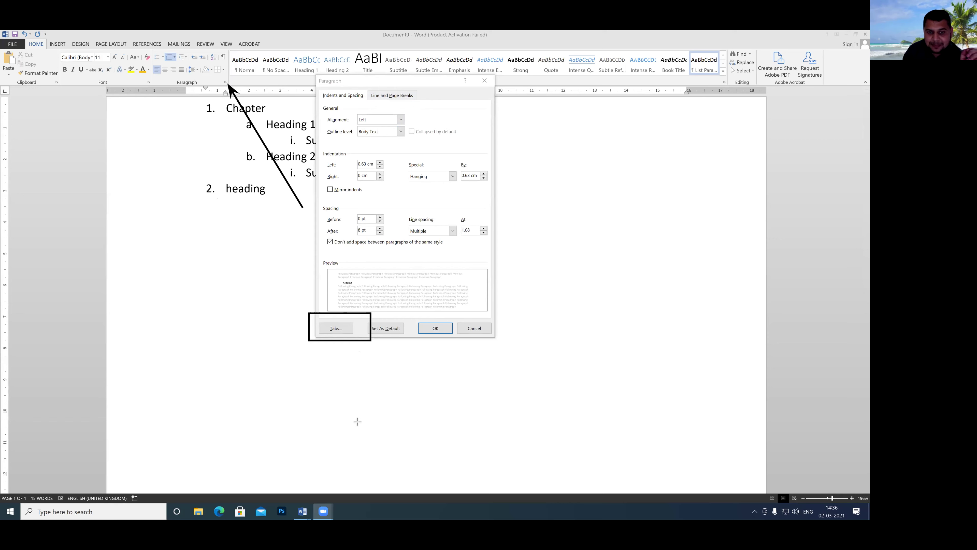
{"action": "left_click", "coordinate": [336, 328]}
Set a left tab stop at 2.6 cm for the heading paragraph and confirm with OK.
{"action": "left_click", "coordinate": [336, 328]}
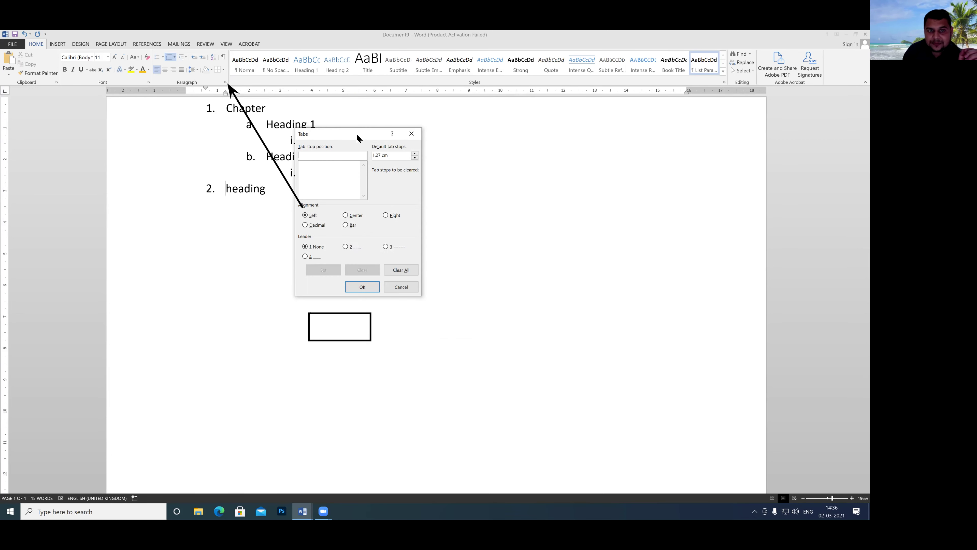
{"action": "left_click_drag", "start_coordinate": [356, 134], "coordinate": [404, 147]}
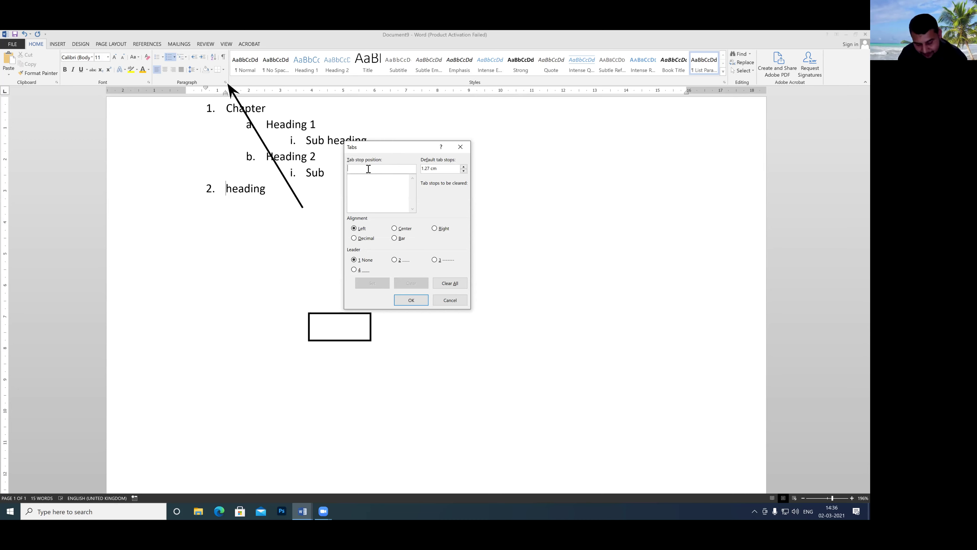
{"action": "type", "text": "2"}
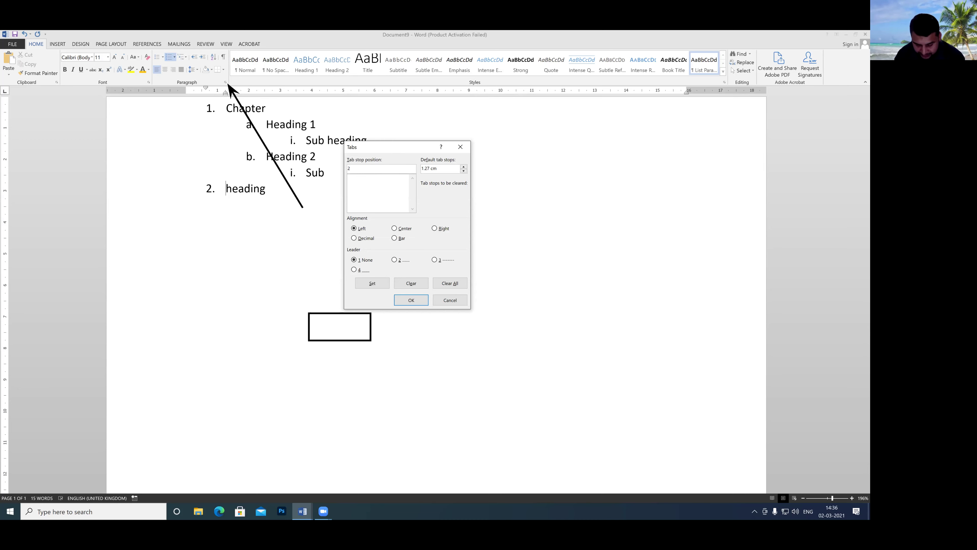
{"action": "type", "text": ".6"}
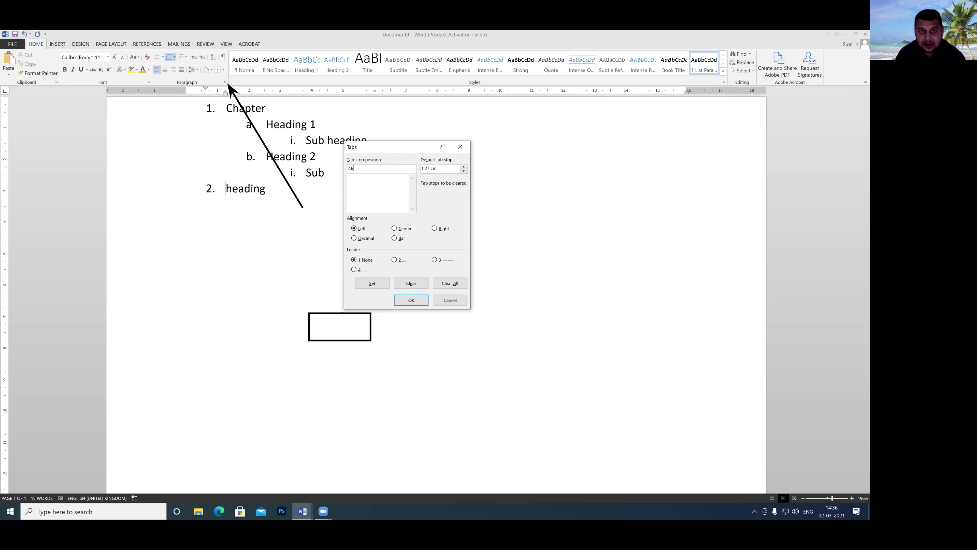
{"action": "left_click", "coordinate": [377, 285]}
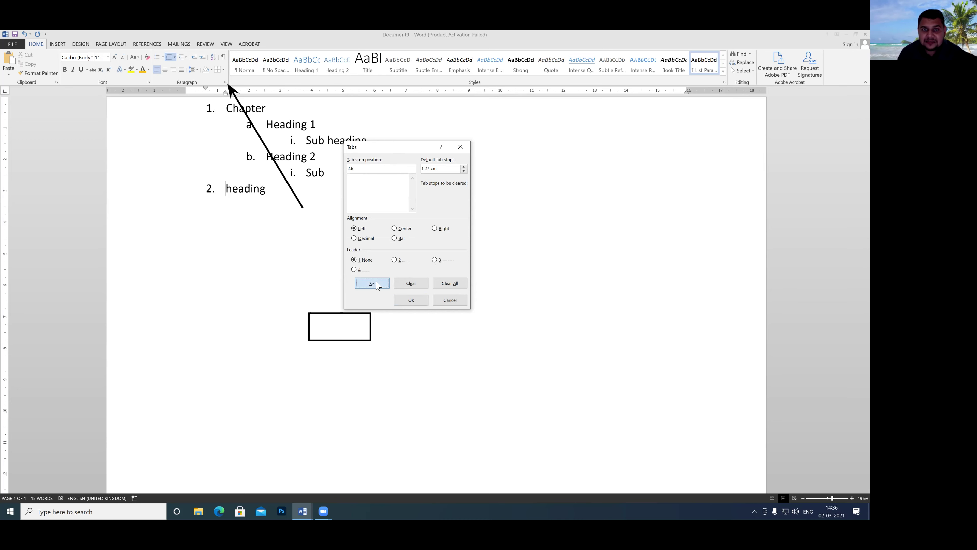
{"action": "left_click", "coordinate": [411, 299]}
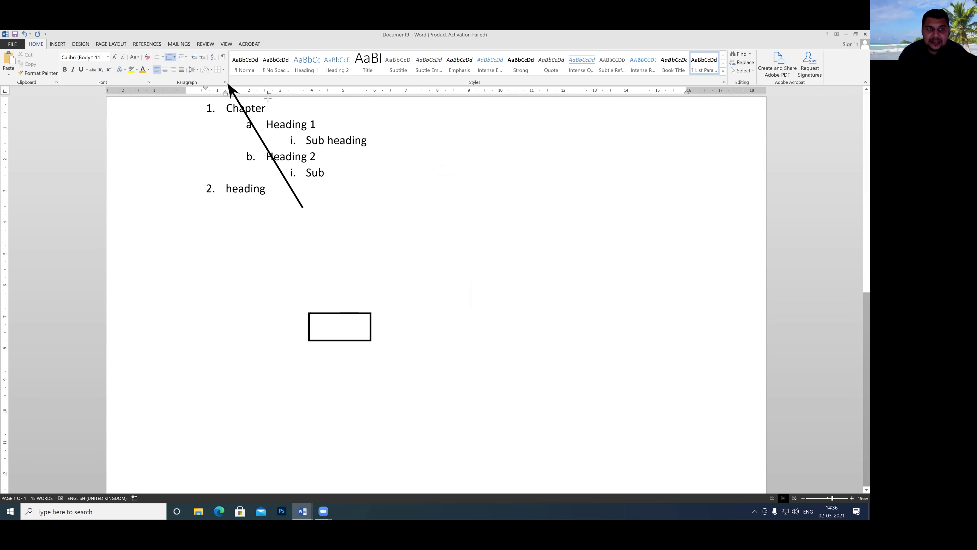
{"action": "left_click_drag", "start_coordinate": [262, 84], "coordinate": [284, 102]}
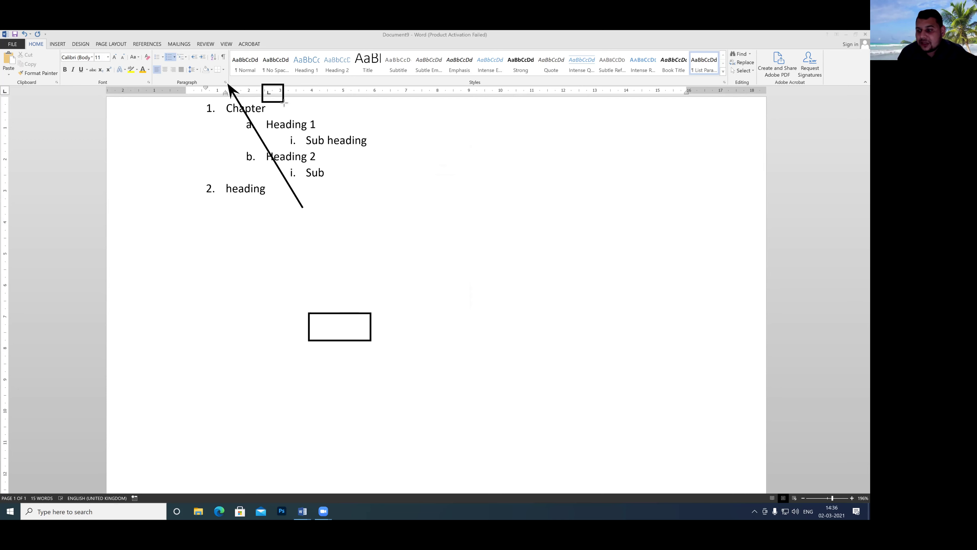